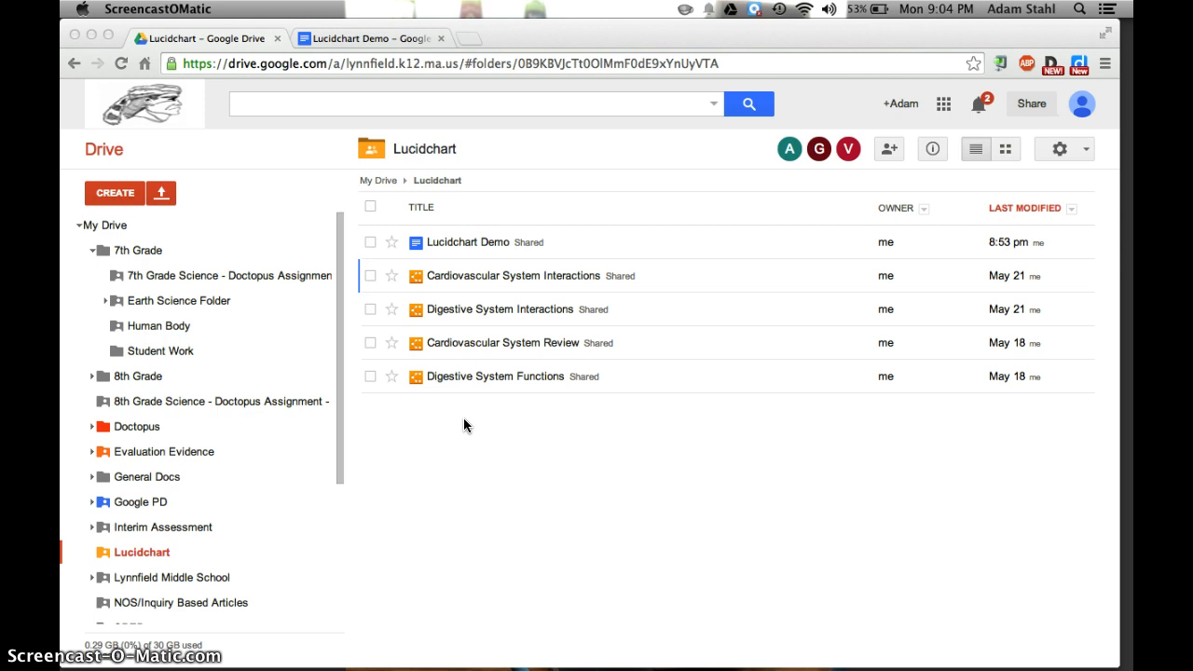
Create a new Lucidchart diagram in the shared Lucidchart folder, accepting the folder's sharing permissions
{"action": "left_click", "coordinate": [101, 203]}
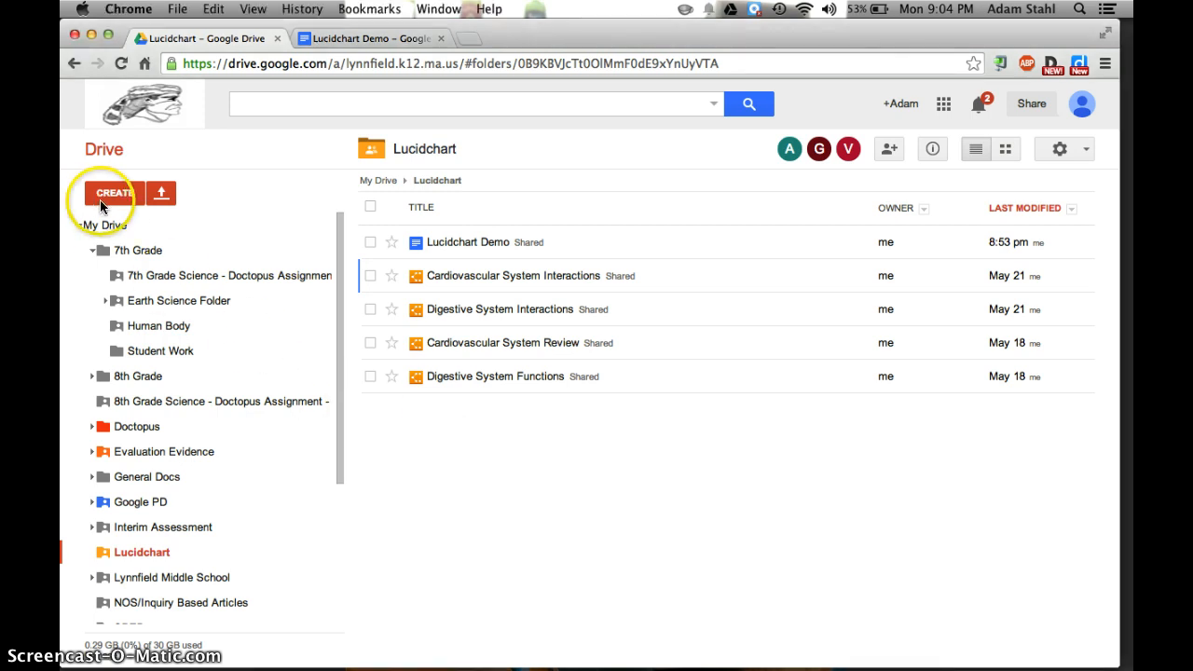
{"action": "left_click", "coordinate": [100, 203]}
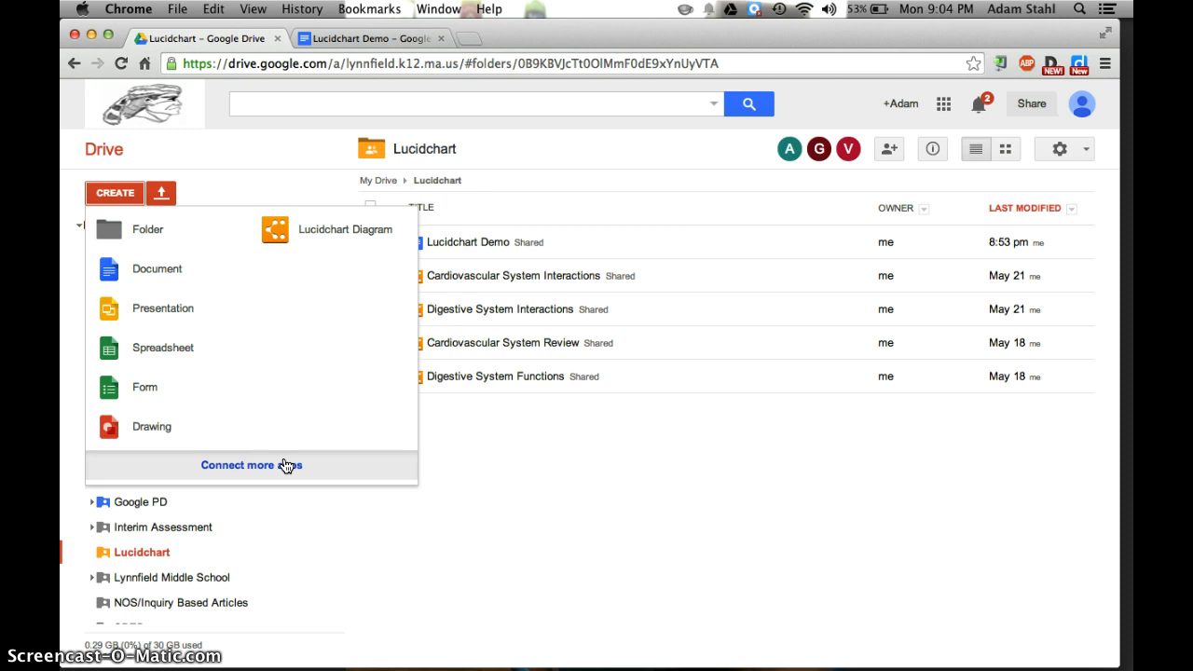
{"action": "left_click", "coordinate": [268, 233]}
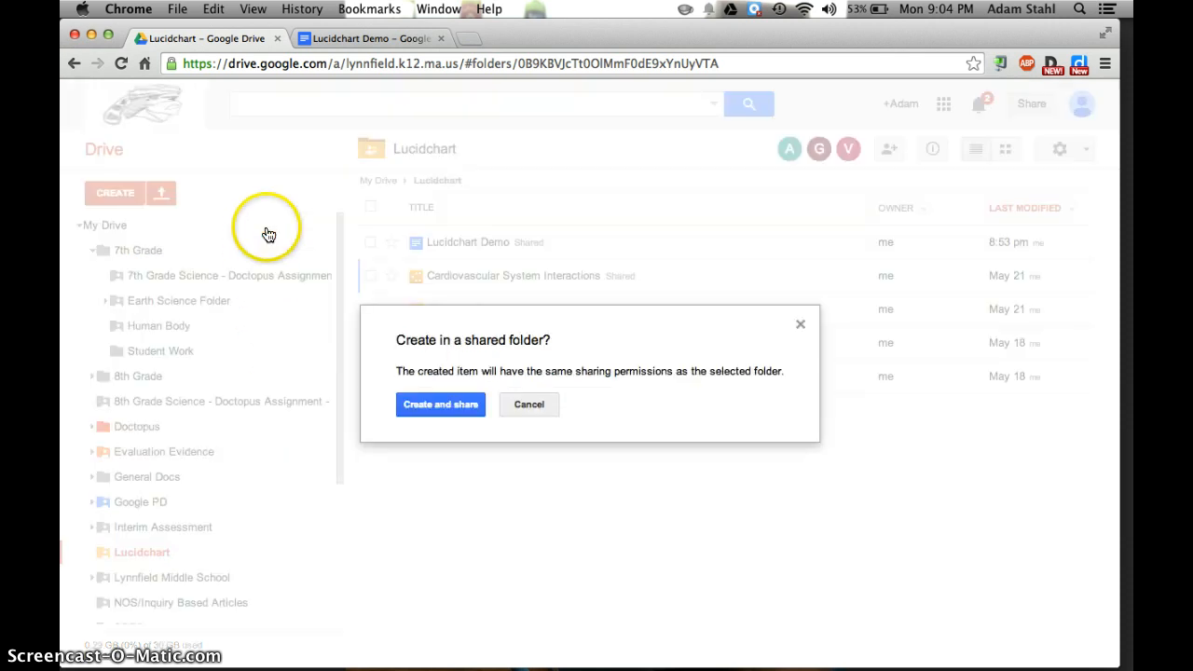
{"action": "left_click", "coordinate": [435, 410]}
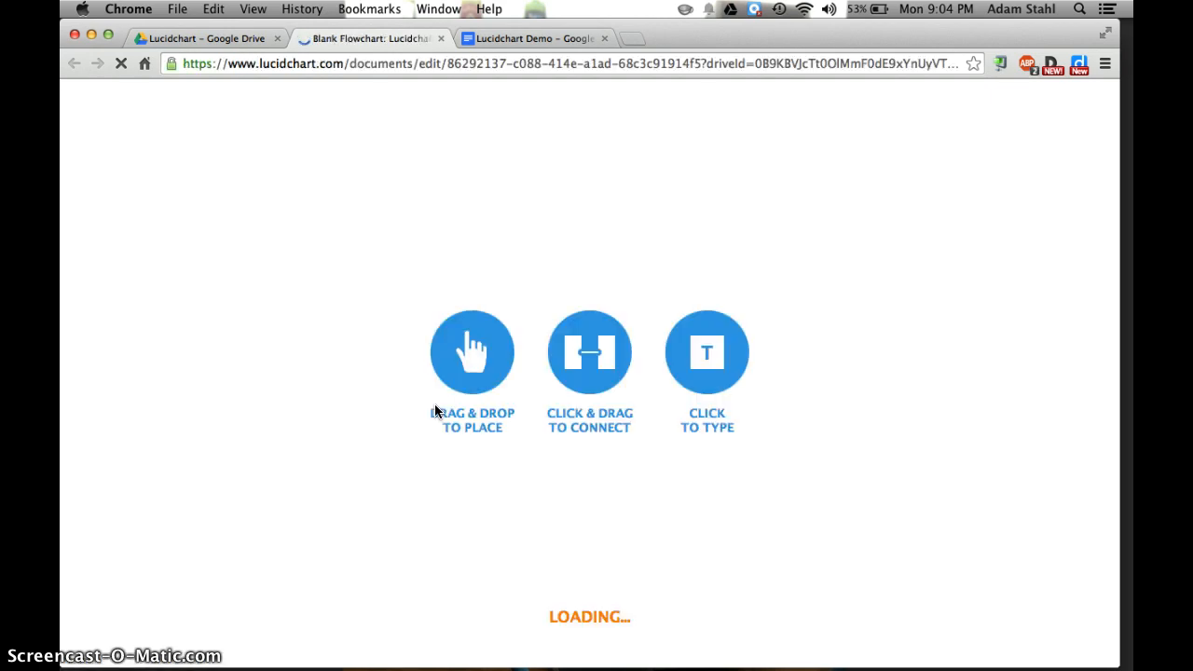
Title the new diagram "Intro To Lucidcharts"
{"action": "left_click", "coordinate": [371, 424]}
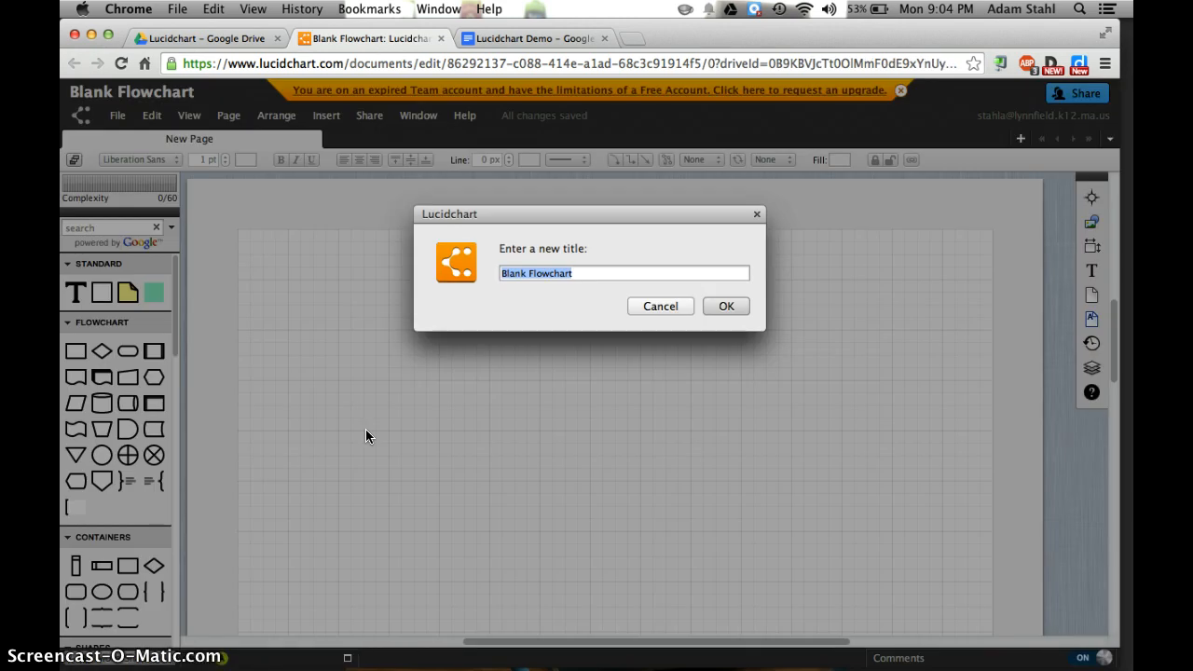
{"action": "type", "text": "Int"}
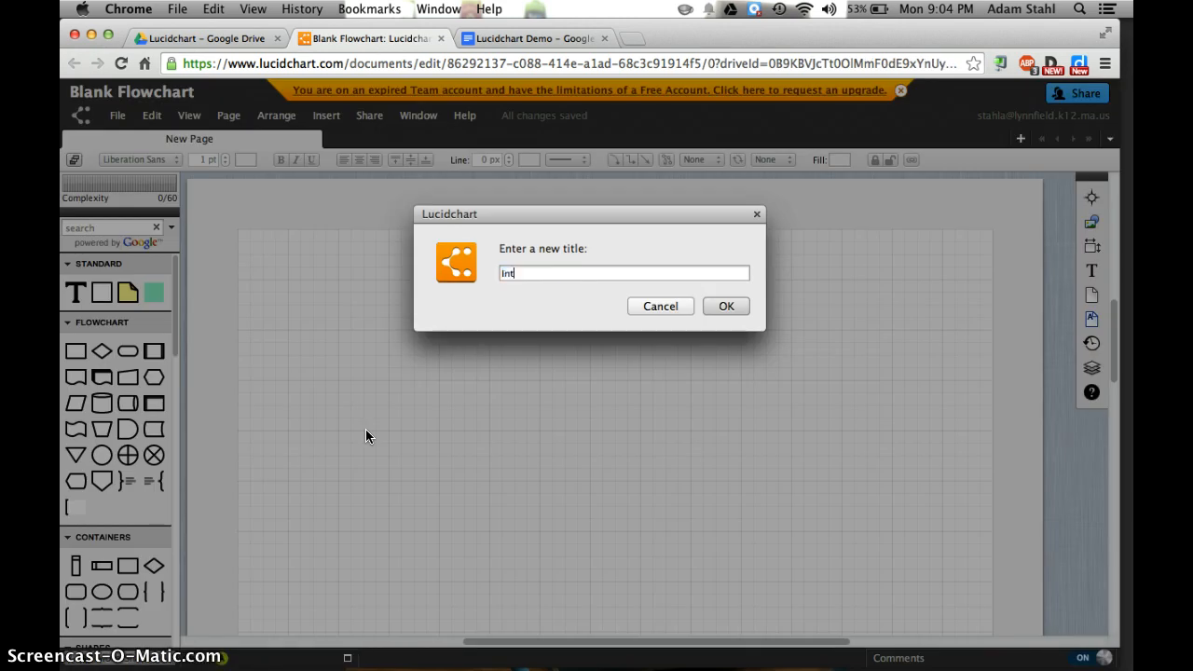
{"action": "type", "text": "ro To Lucidcharts"}
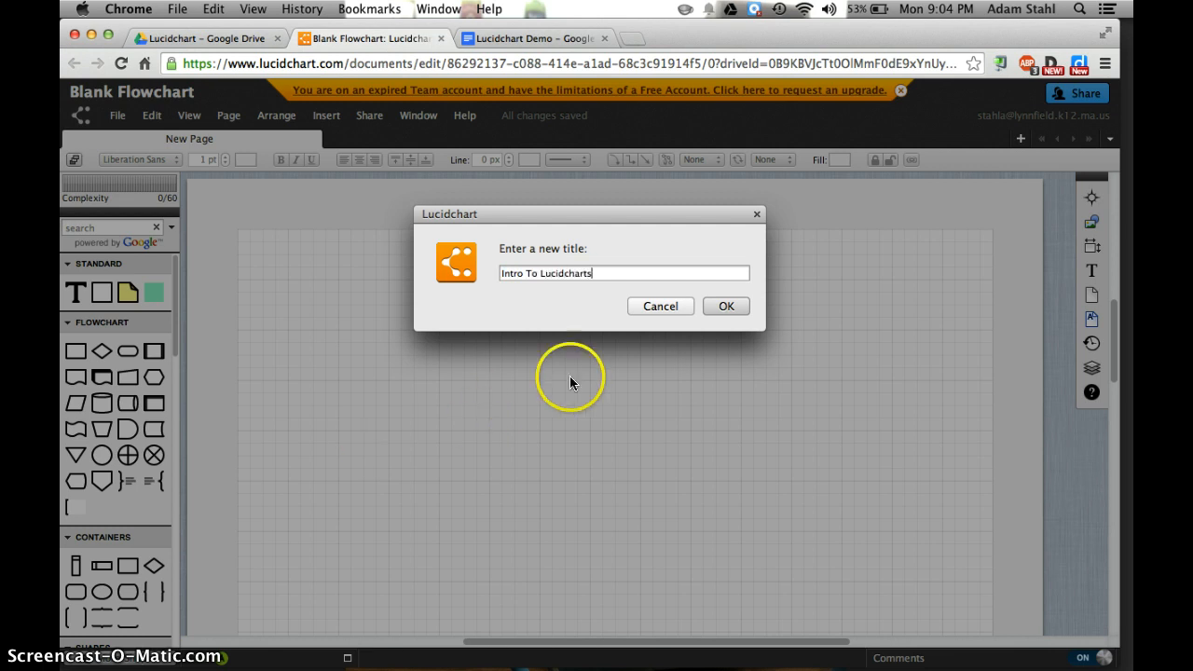
{"action": "left_click", "coordinate": [728, 307]}
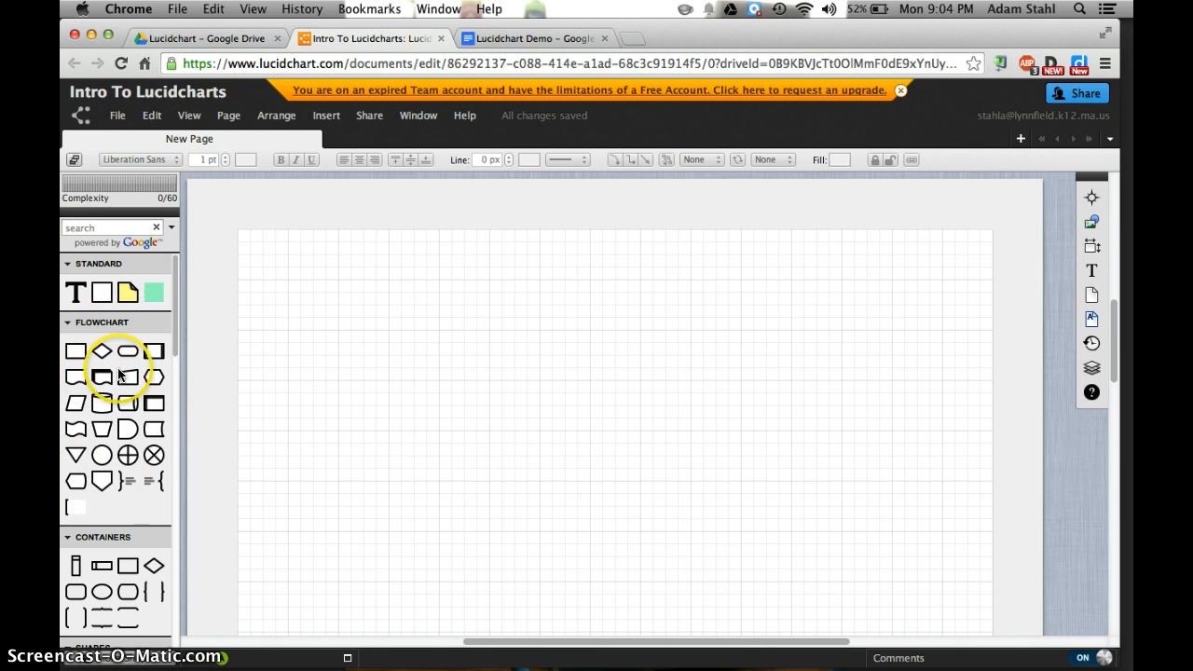
Place a Decision shape from the flowchart shapes near the top of the page, centred horizontally
{"action": "mouse_move", "coordinate": [119, 375]}
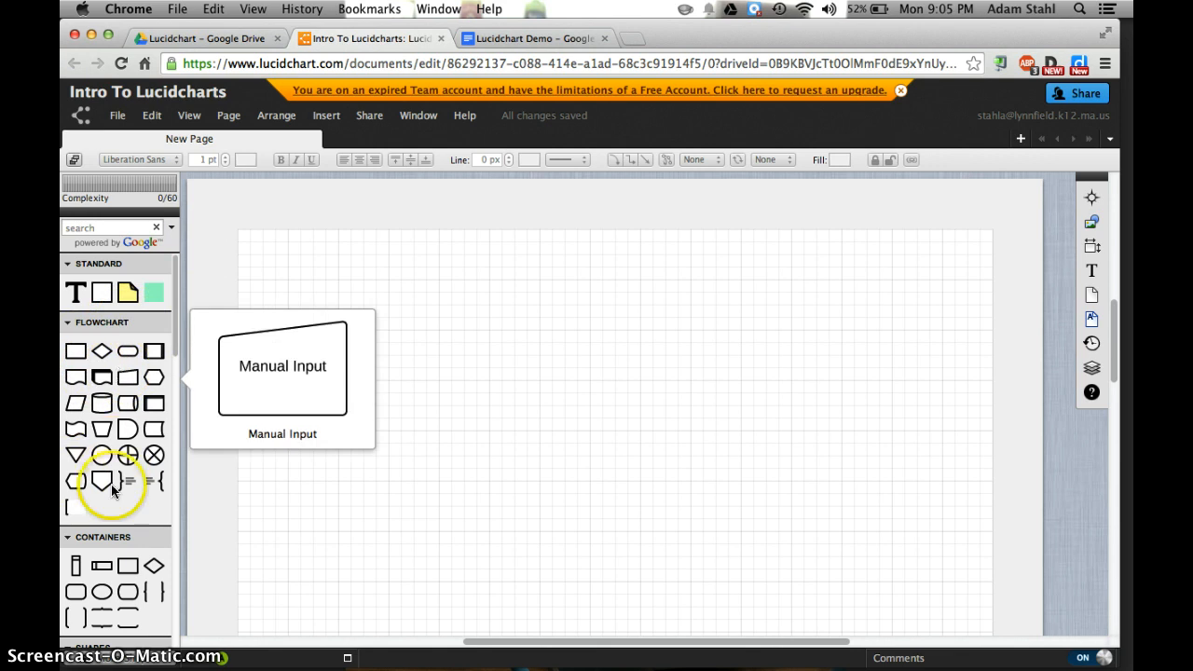
{"action": "scroll", "coordinate": [103, 480], "scroll_direction": "down", "scroll_amount": 2}
{"action": "mouse_move", "coordinate": [119, 531]}
{"action": "scroll", "coordinate": [118, 532], "scroll_direction": "down", "scroll_amount": 3}
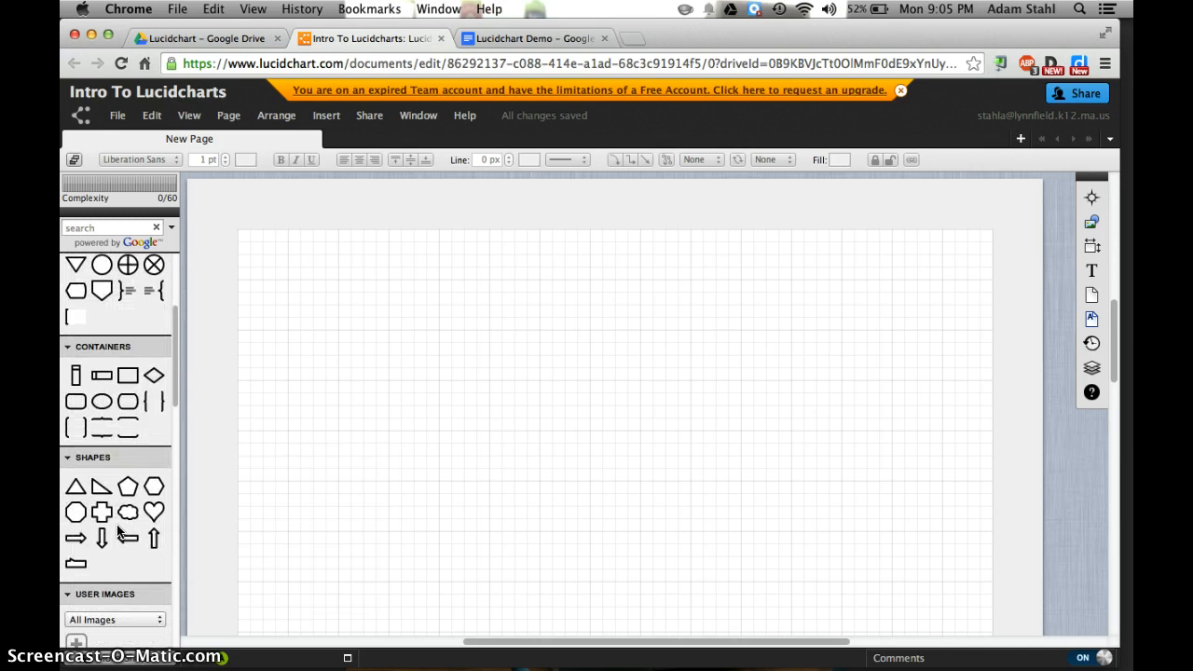
{"action": "scroll", "coordinate": [118, 531], "scroll_direction": "up", "scroll_amount": 5}
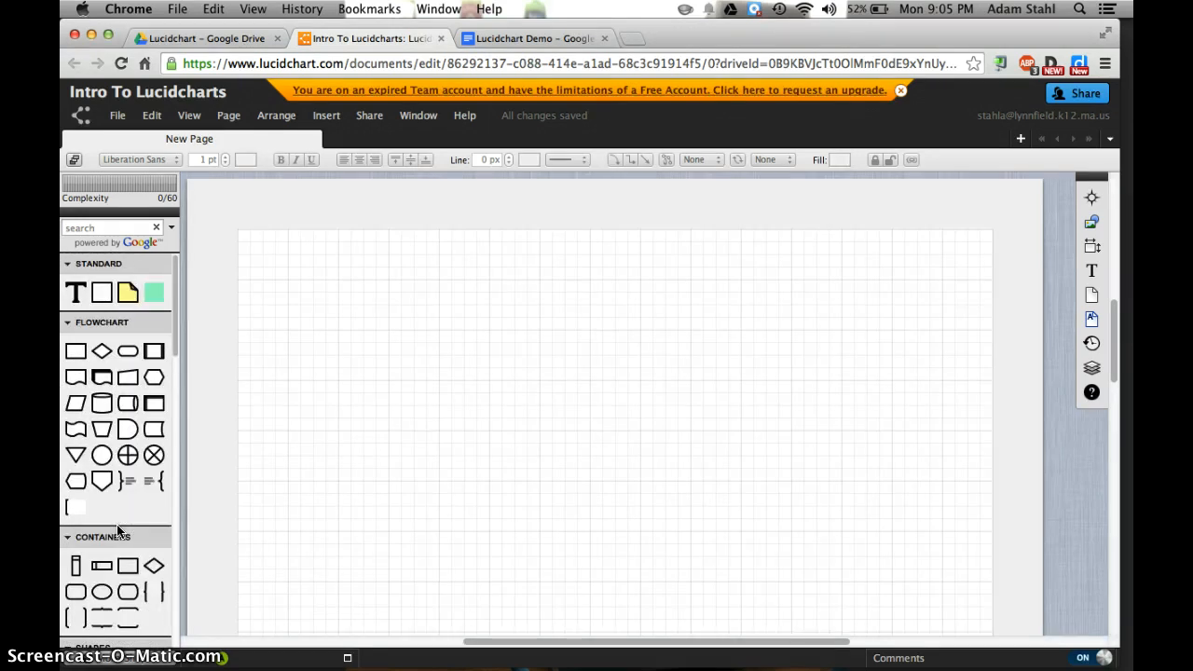
{"action": "mouse_move", "coordinate": [97, 350]}
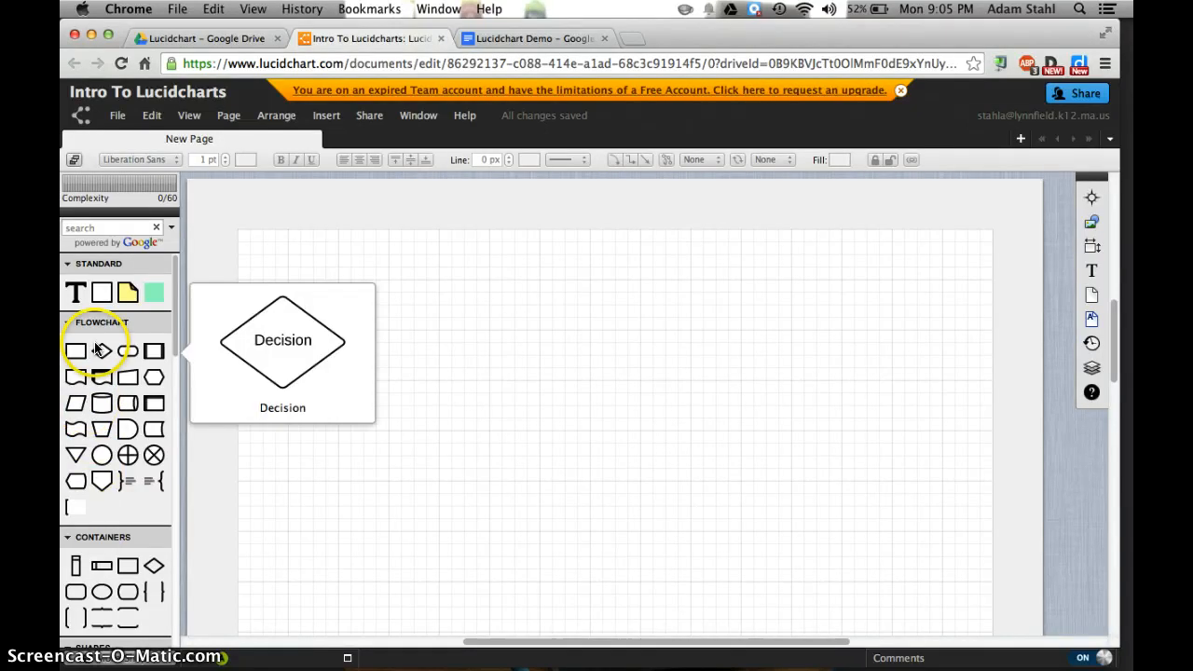
{"action": "left_click_drag", "start_coordinate": [97, 351], "coordinate": [614, 297]}
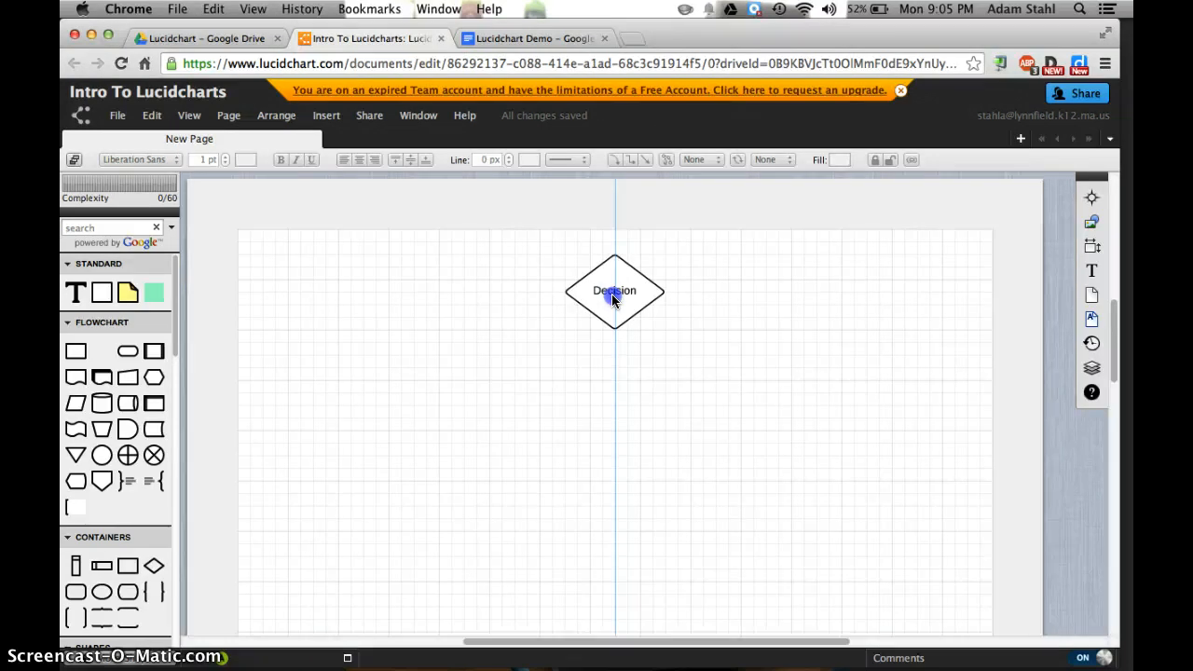
{"action": "mouse_move", "coordinate": [612, 298]}
{"action": "left_mouse_down"}
{"action": "mouse_move", "coordinate": [622, 567]}
{"action": "mouse_move", "coordinate": [608, 610]}
{"action": "mouse_move", "coordinate": [616, 499]}
{"action": "mouse_move", "coordinate": [595, 318]}
{"action": "mouse_move", "coordinate": [615, 308]}
{"action": "mouse_move", "coordinate": [612, 237]}
{"action": "mouse_move", "coordinate": [612, 338]}
{"action": "mouse_move", "coordinate": [614, 306]}
{"action": "left_mouse_up"}
Replace the Decision diamond's text with "Top Down Webs"
{"action": "double_click", "coordinate": [615, 305]}
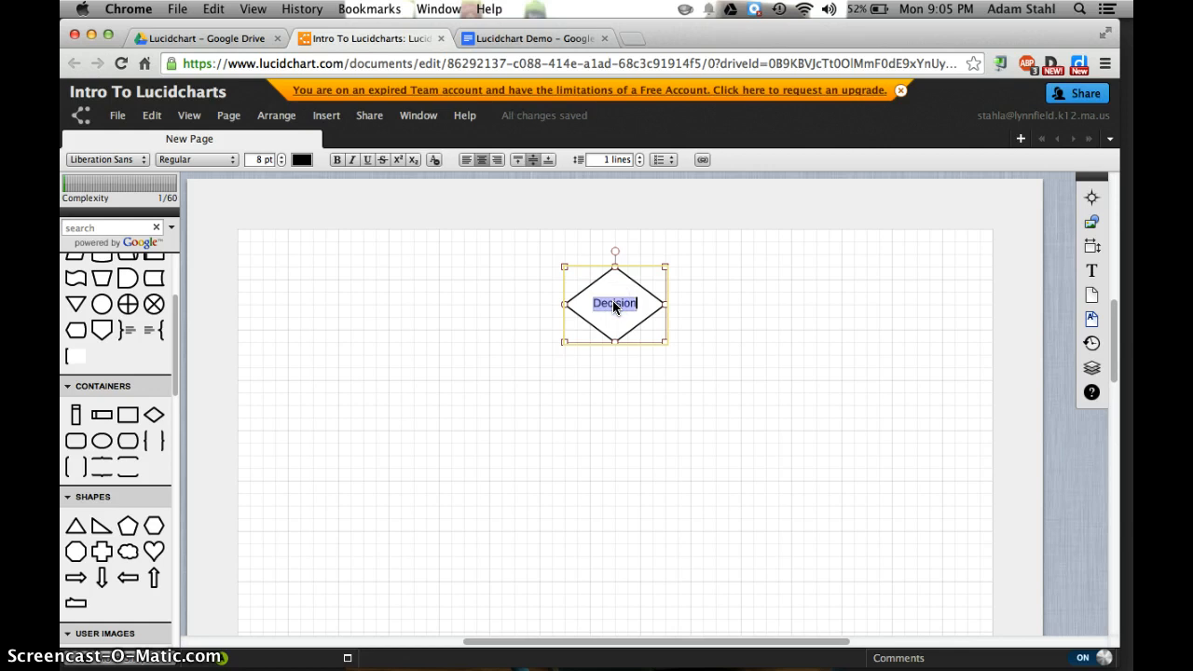
{"action": "type", "text": "Two"}
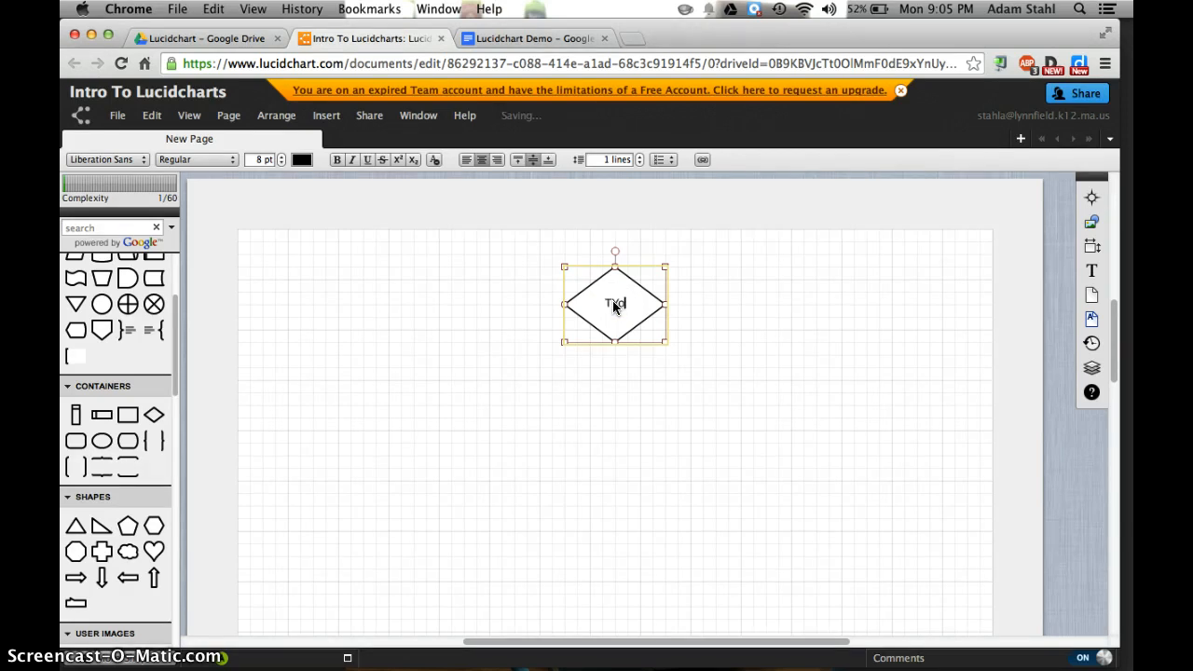
{"action": "type", "text": " Down Wen"}
{"action": "key", "text": "BackSpace"}
{"action": "type", "text": "bs"}
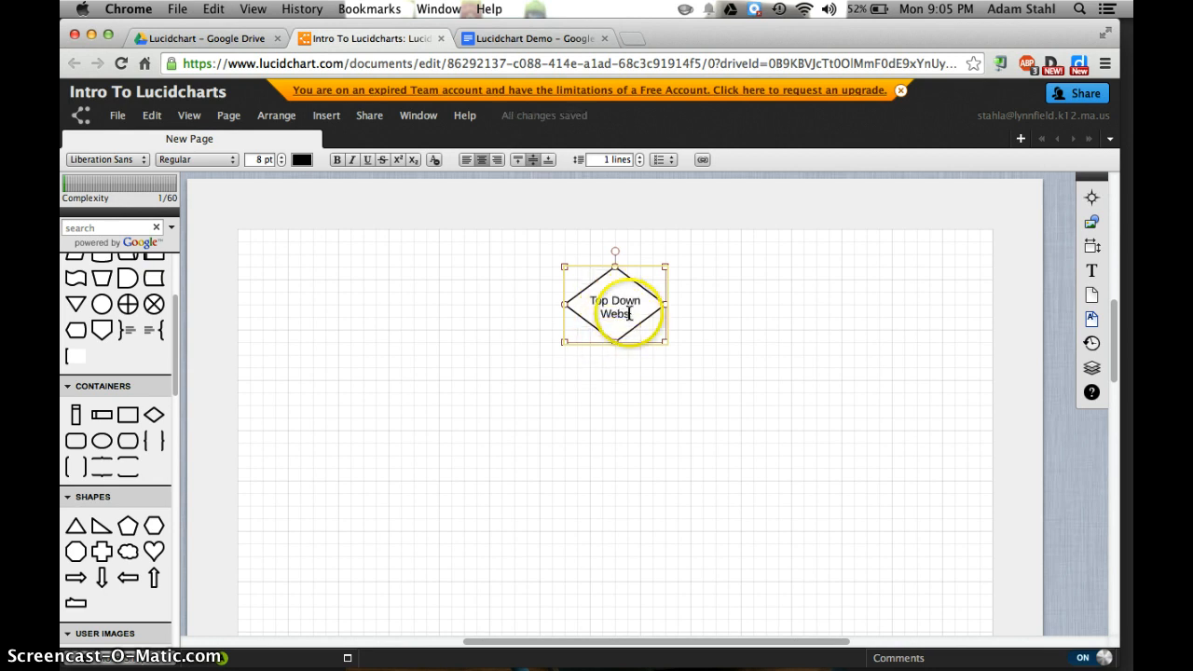
Set the font size of the diamond's whole text to 10 pt
{"action": "left_click", "coordinate": [602, 314]}
{"action": "left_click_drag", "start_coordinate": [602, 315], "coordinate": [572, 293]}
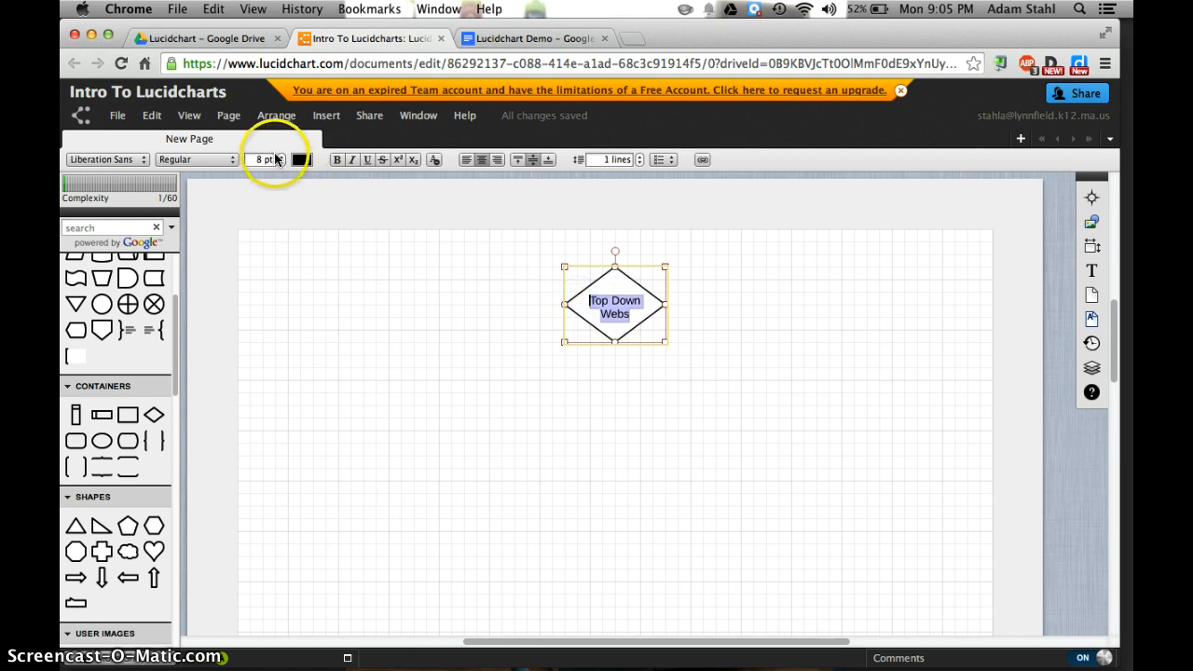
{"action": "left_click", "coordinate": [283, 157]}
{"action": "left_click", "coordinate": [283, 156]}
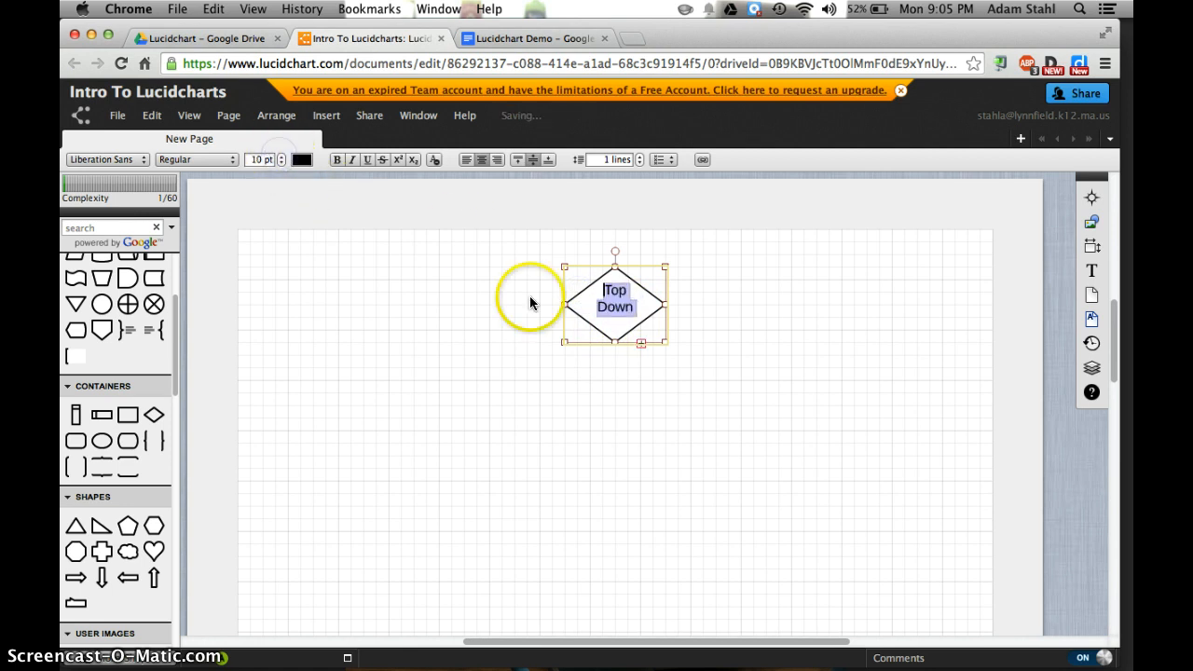
{"action": "left_click", "coordinate": [650, 360]}
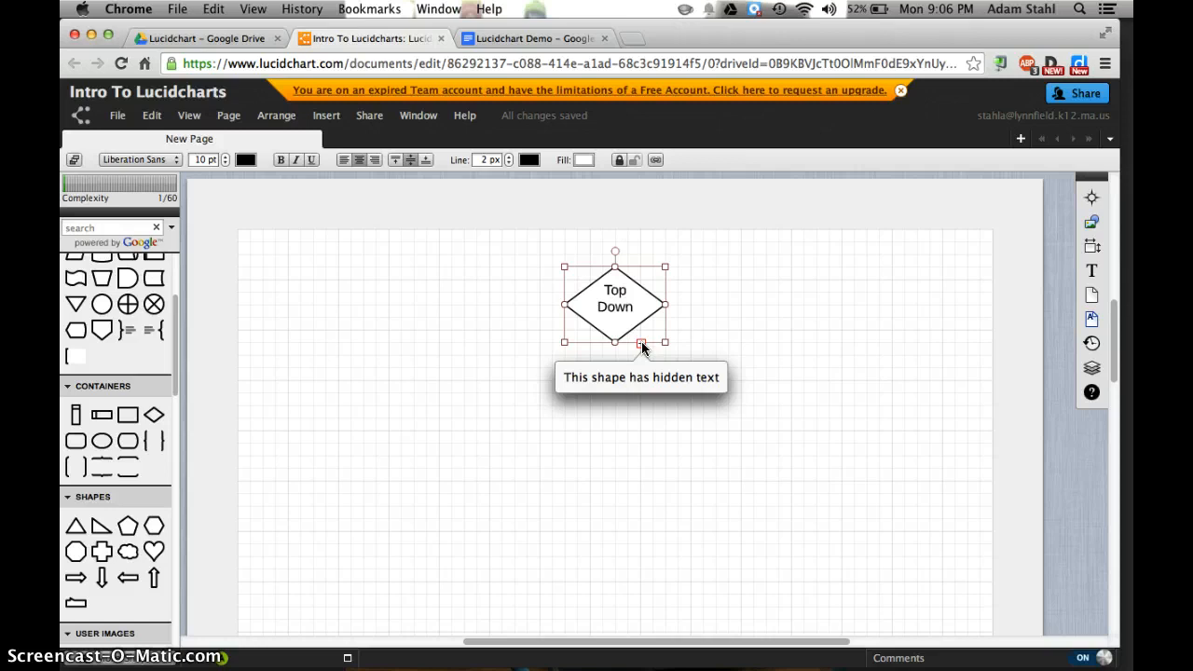
Enlarge the diamond so its full text fits, and move it back to the page's horizontal centre
{"action": "left_click_drag", "start_coordinate": [658, 341], "coordinate": [735, 378]}
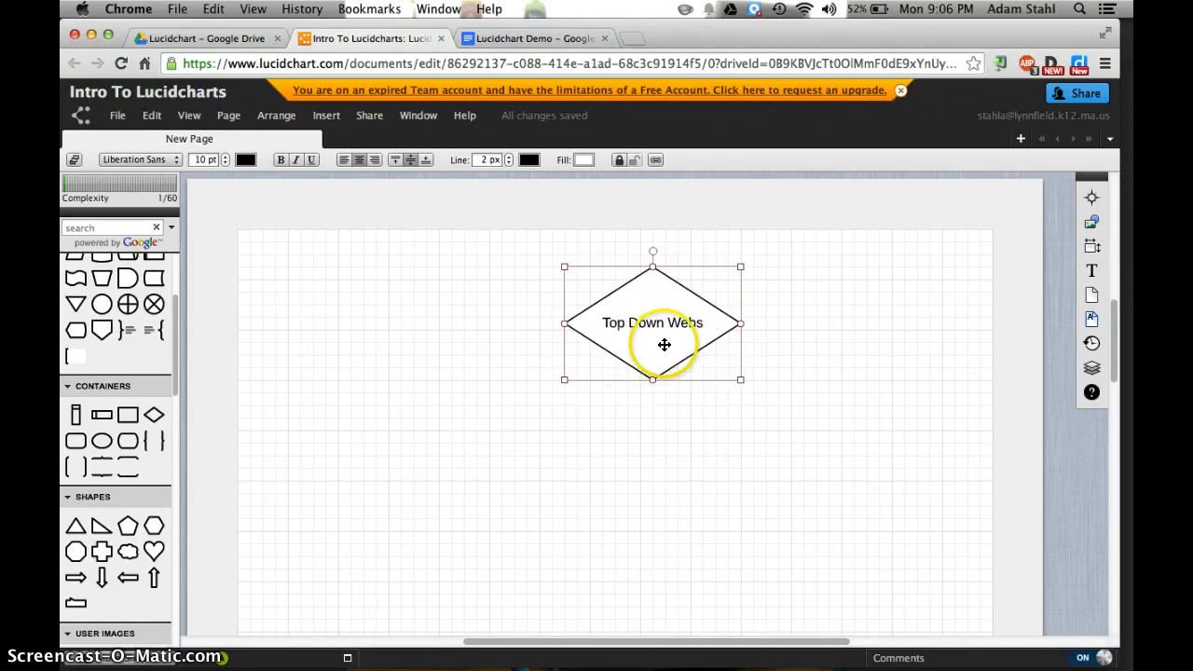
{"action": "left_click_drag", "start_coordinate": [664, 345], "coordinate": [621, 353]}
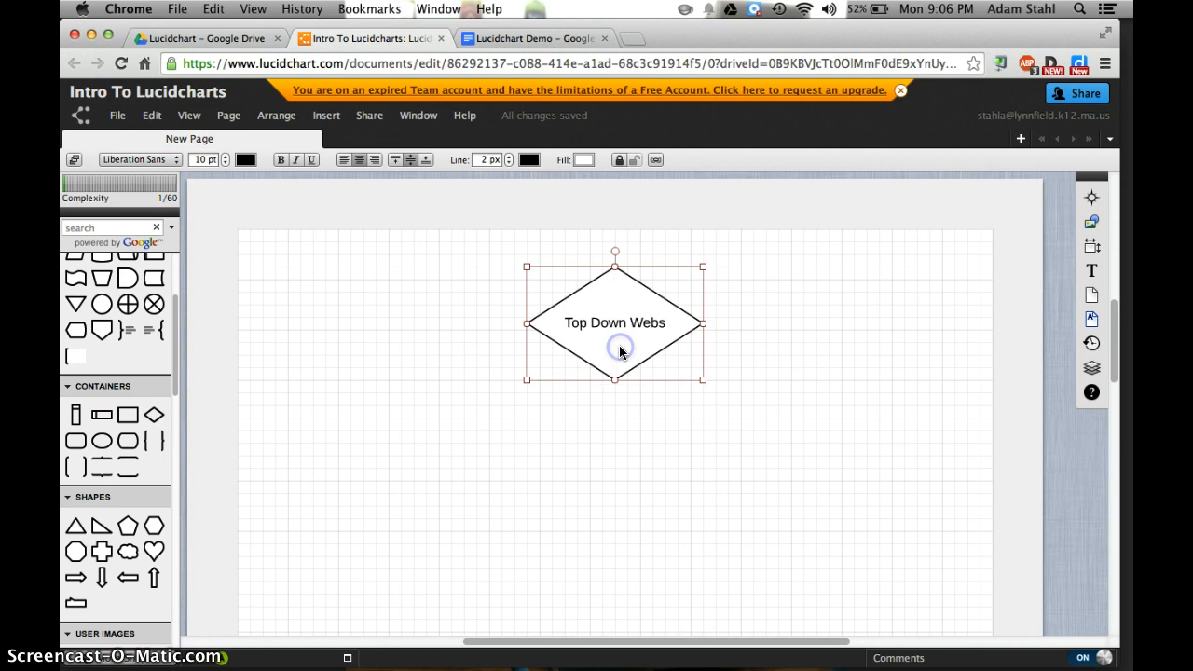
{"action": "left_click", "coordinate": [554, 438]}
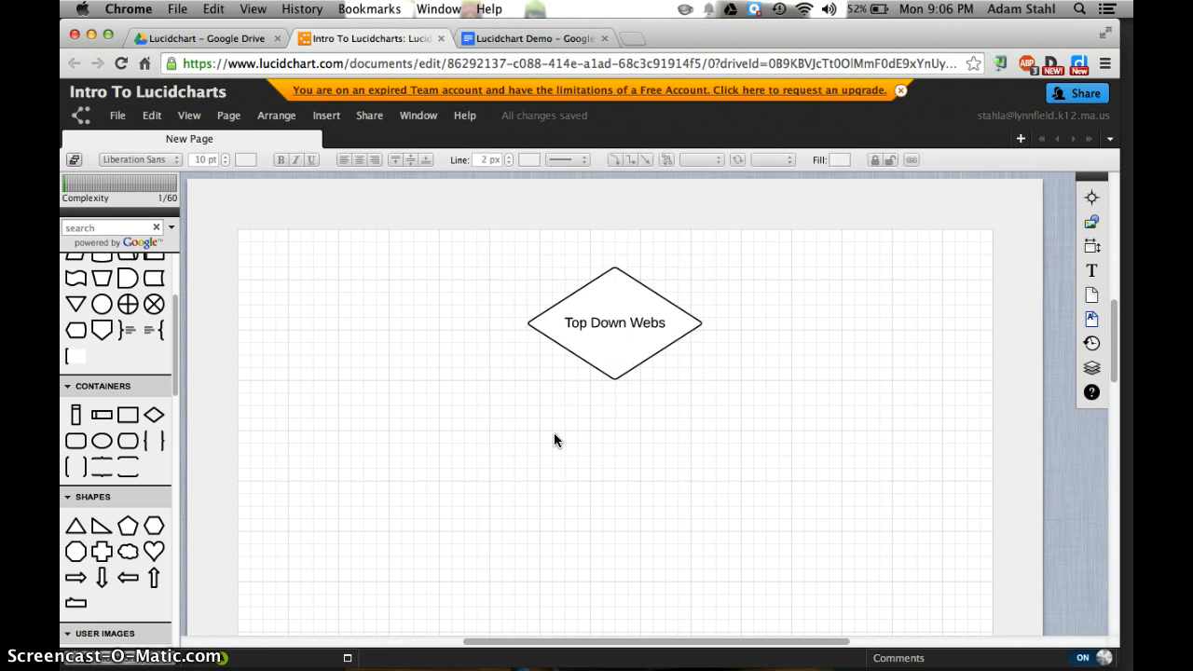
Draw a connector from the right corner of the "Top Down Webs" diamond down to an empty spot at its lower right
{"action": "mouse_move", "coordinate": [533, 325]}
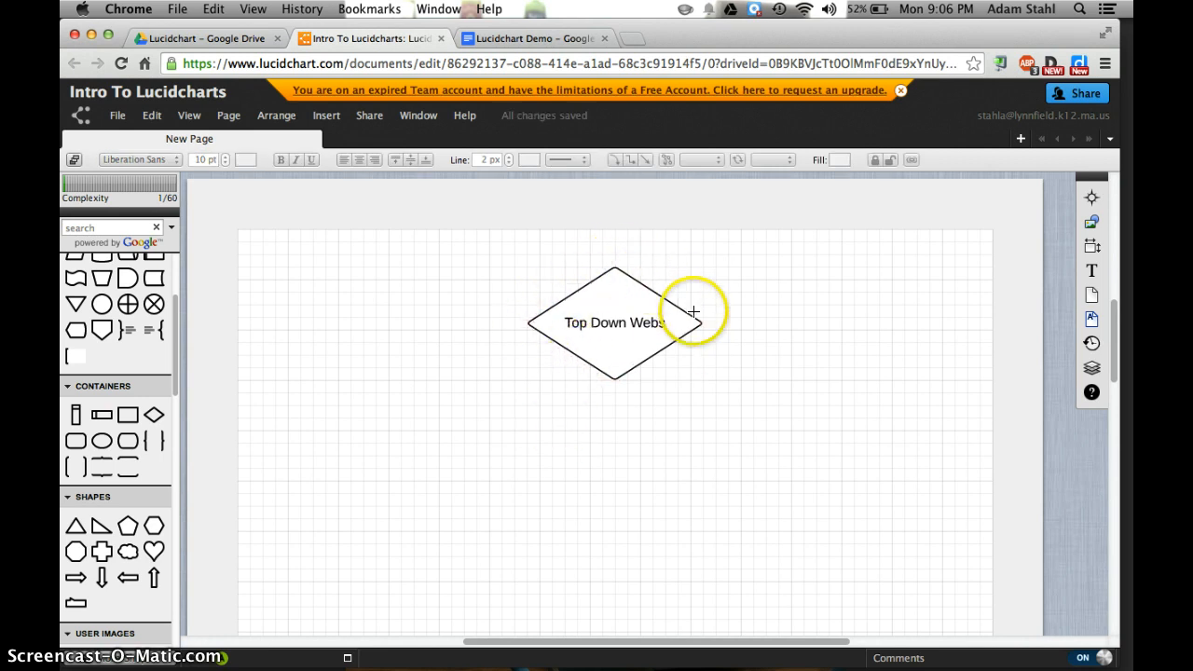
{"action": "mouse_move", "coordinate": [701, 325]}
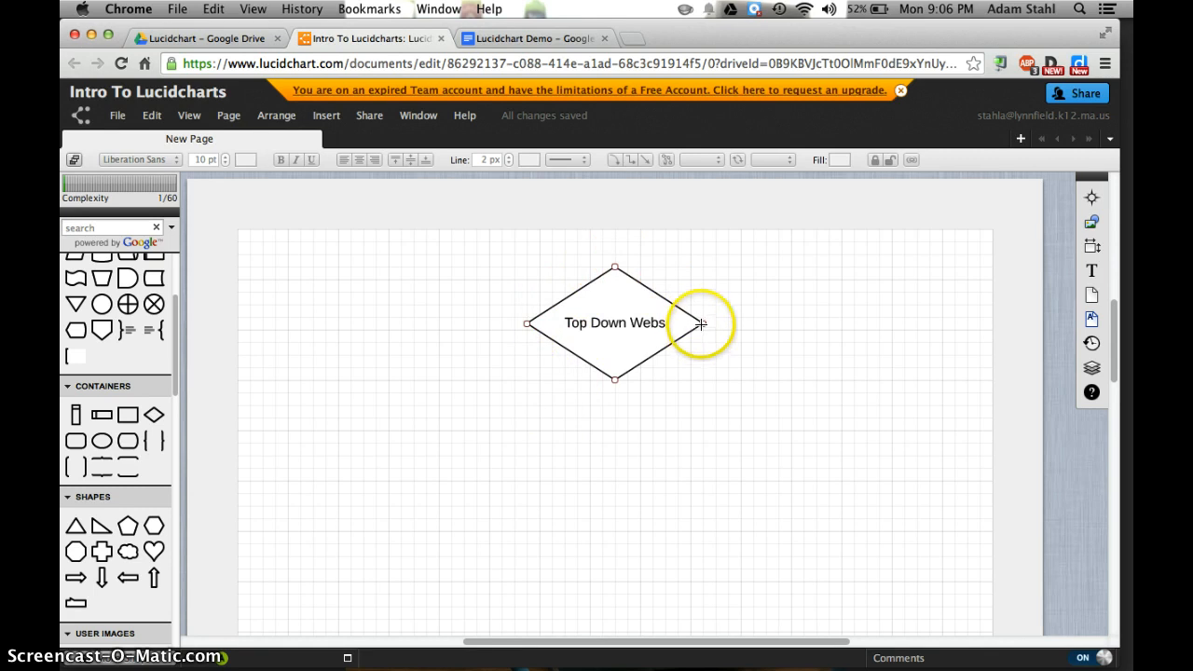
{"action": "left_click_drag", "start_coordinate": [702, 323], "coordinate": [794, 446]}
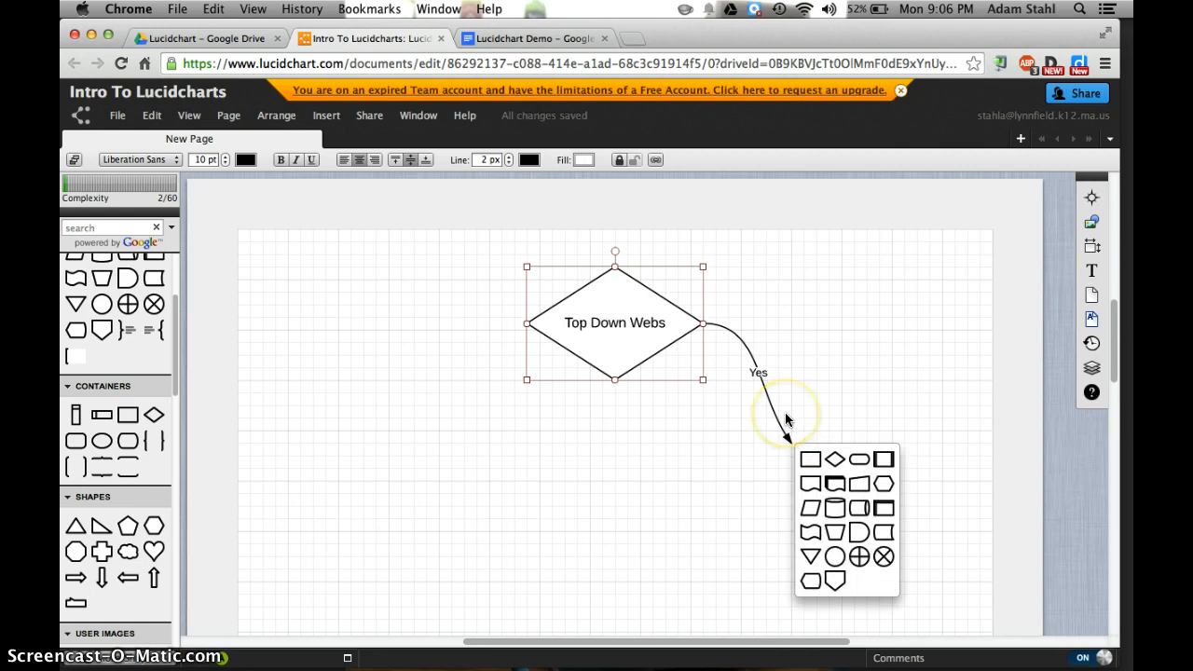
Restyle the connector as a straight line without an end arrowhead and delete its "Yes" label
{"action": "left_click", "coordinate": [774, 416]}
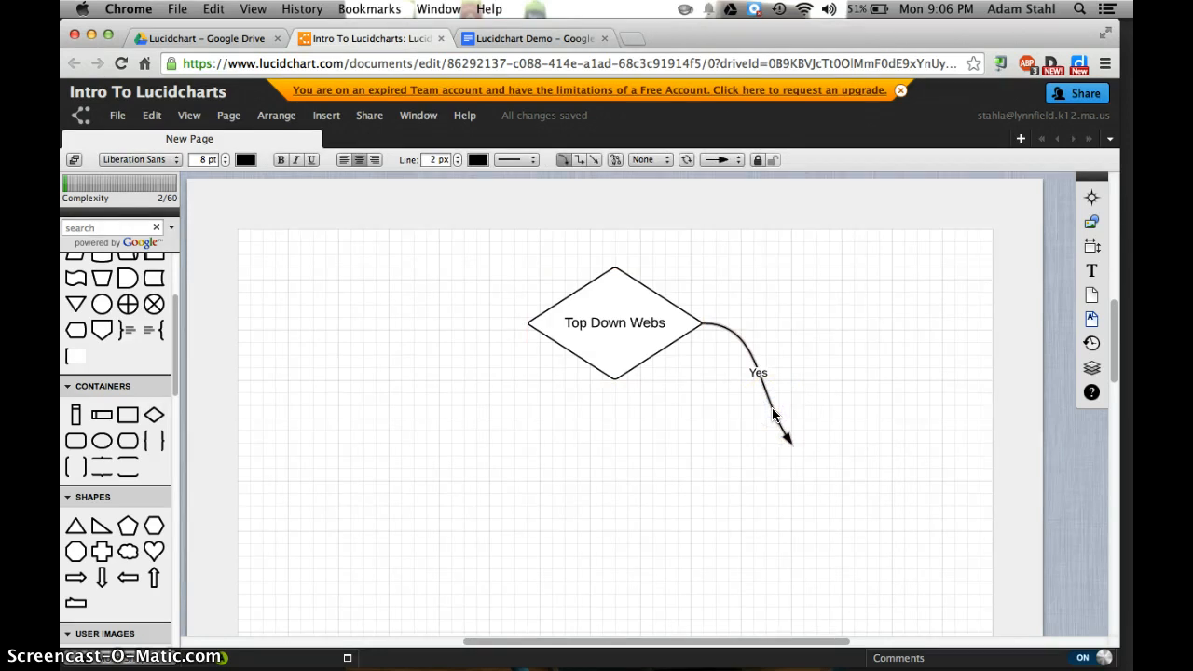
{"action": "left_click", "coordinate": [593, 159]}
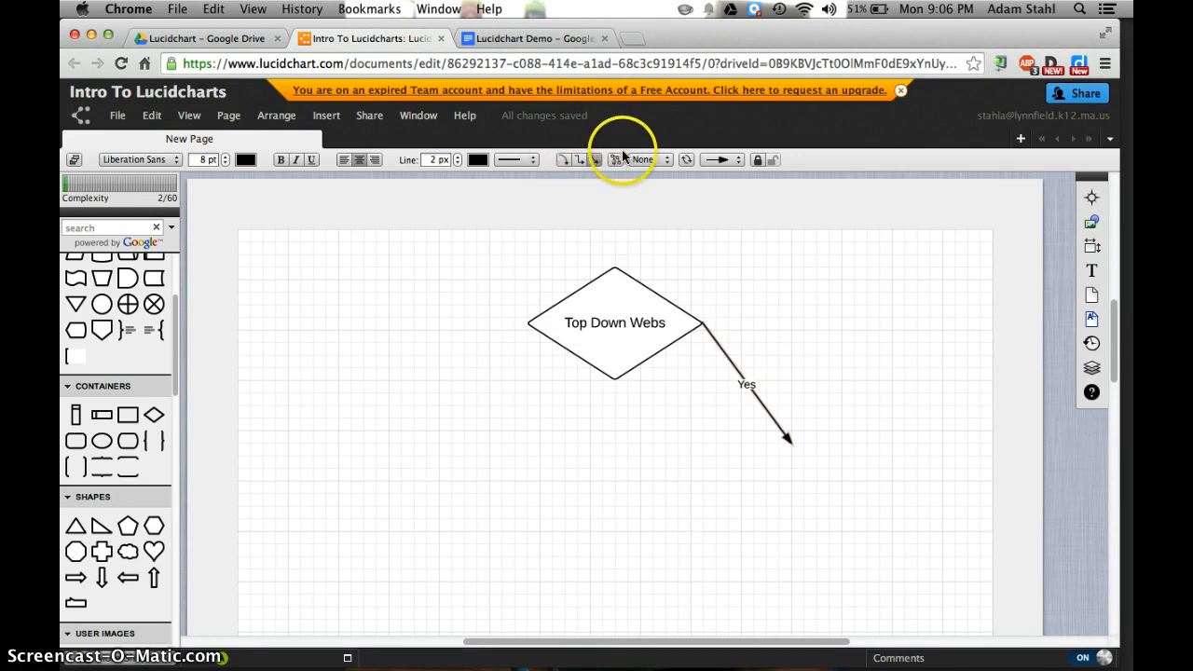
{"action": "left_click", "coordinate": [724, 161]}
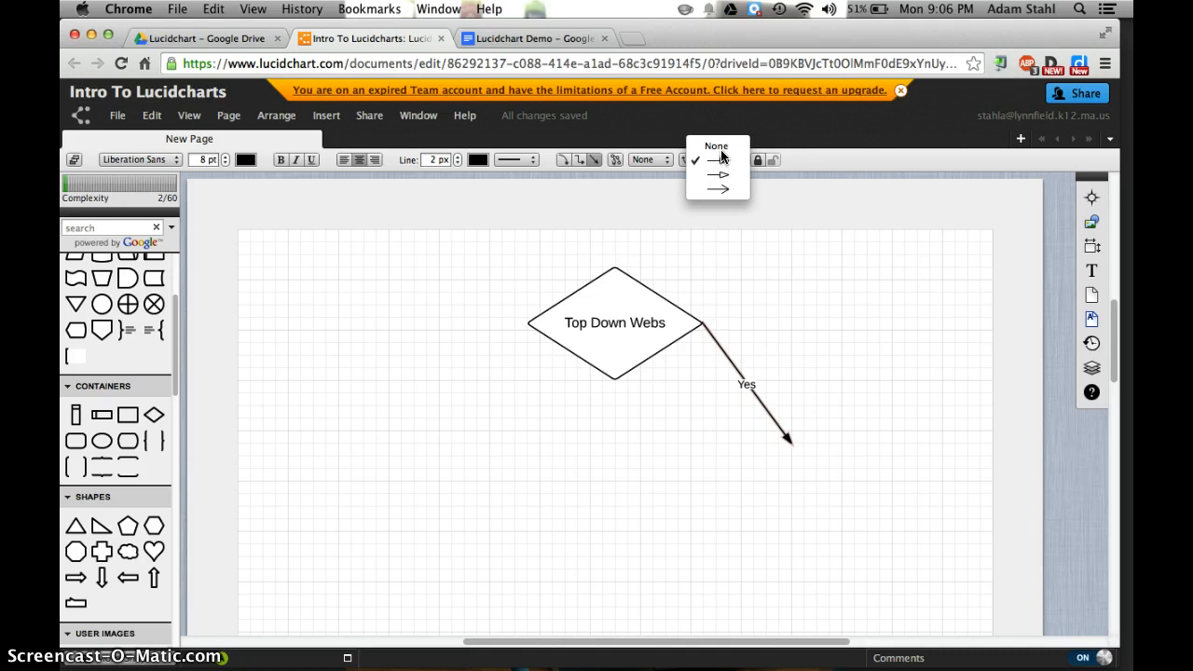
{"action": "left_click", "coordinate": [718, 148]}
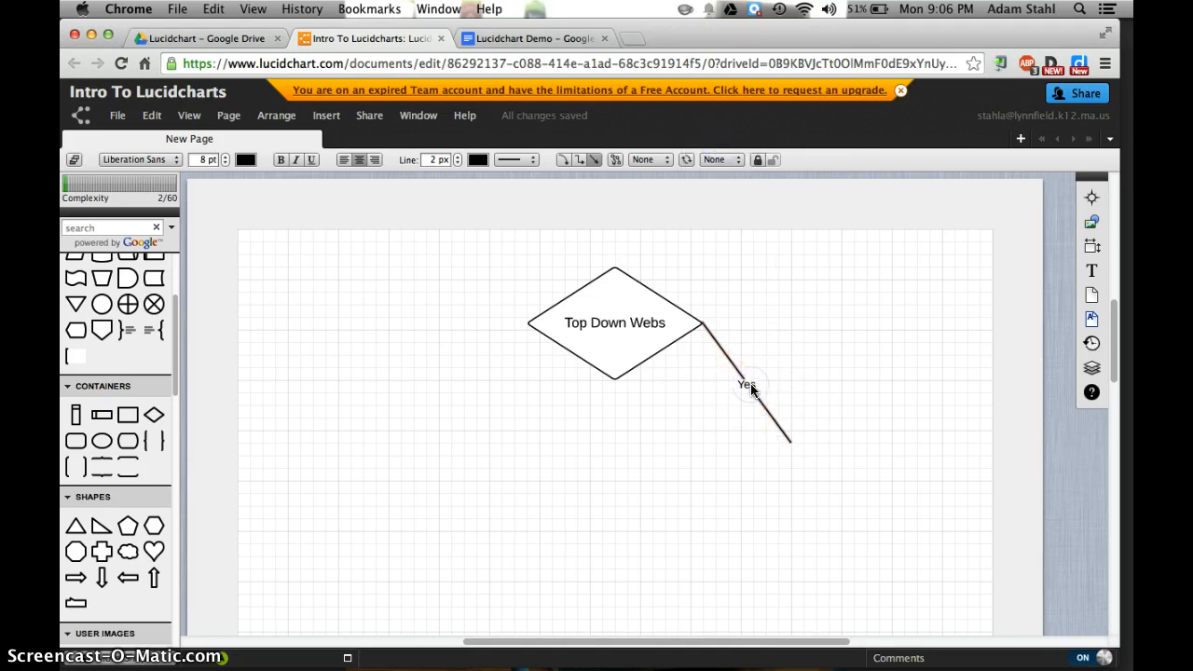
{"action": "double_click", "coordinate": [751, 385]}
{"action": "key", "text": "Escape"}
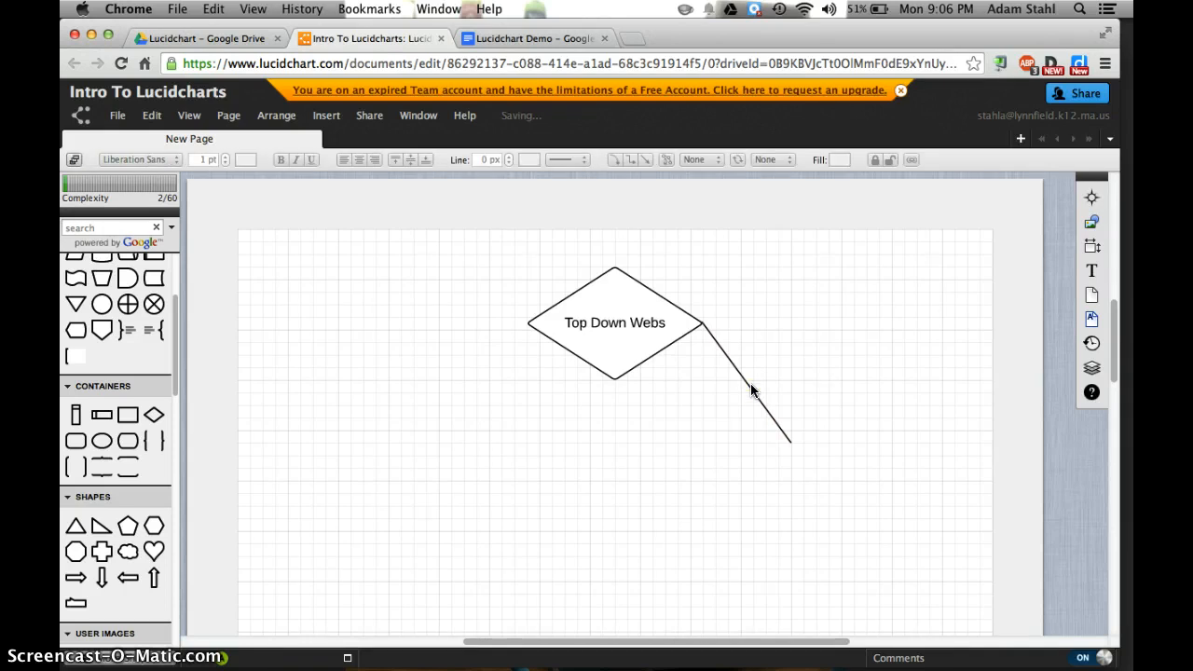
Attach a Delay shape to the free end of the connector and label it "Simple"
{"action": "mouse_move", "coordinate": [132, 284]}
{"action": "left_click_drag", "start_coordinate": [131, 284], "coordinate": [790, 481]}
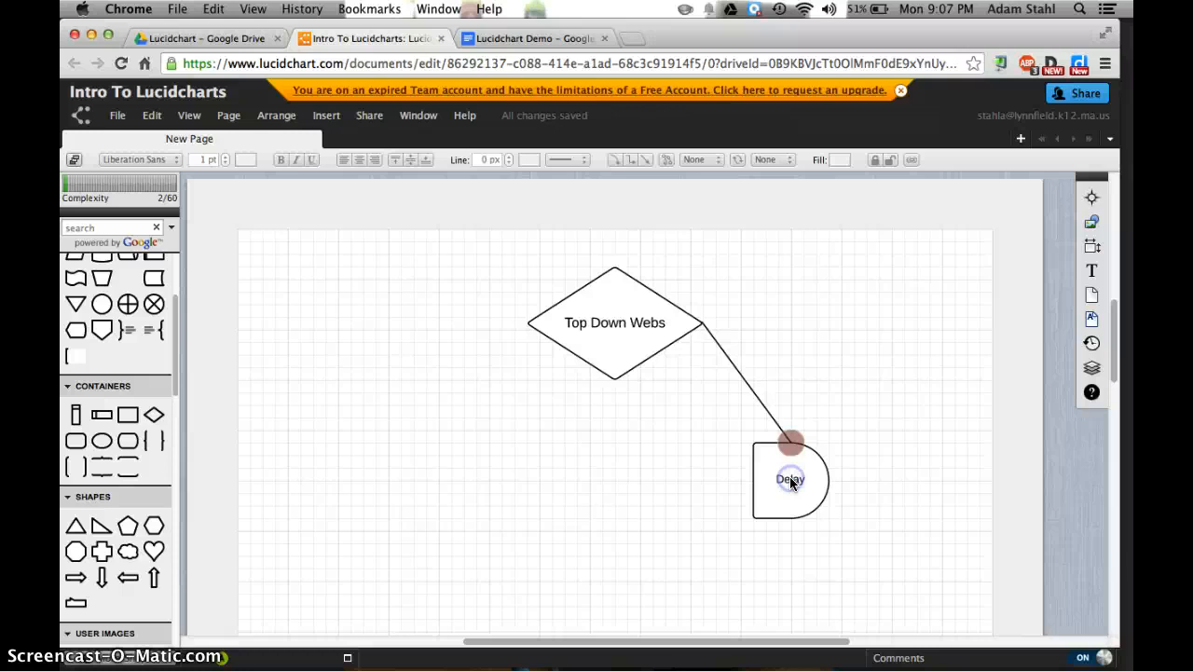
{"action": "double_click", "coordinate": [790, 481]}
{"action": "key", "text": "BackSpace"}
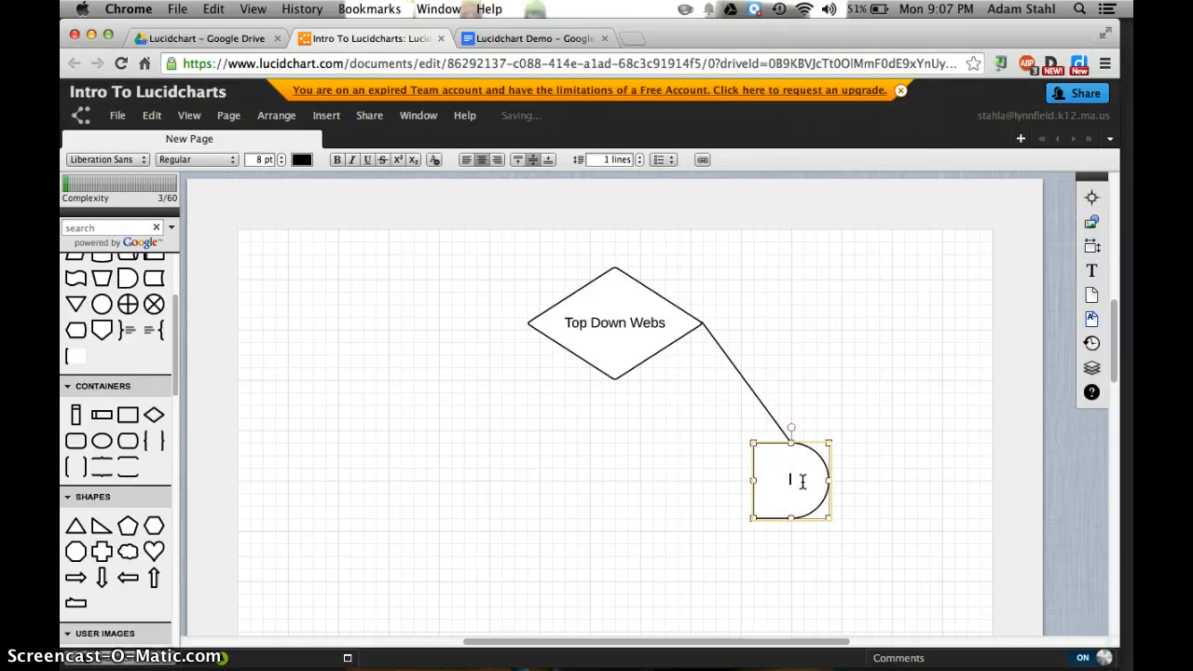
{"action": "type", "text": "Simple"}
{"action": "left_click", "coordinate": [649, 474]}
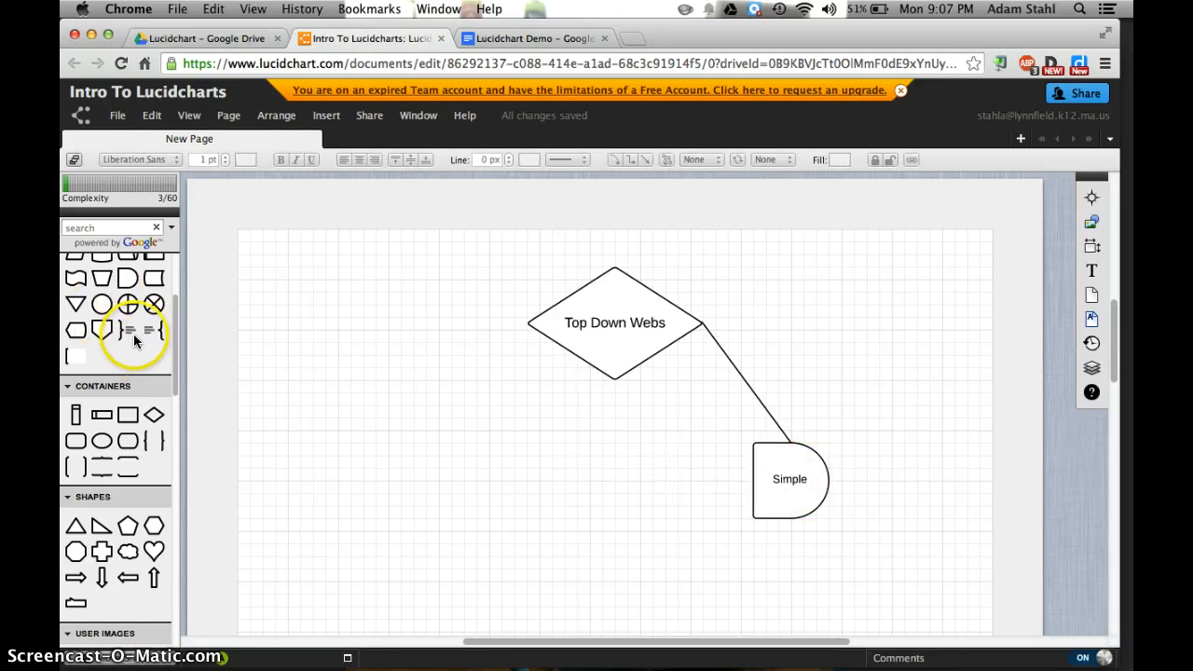
Place a Curly Brace Note to the left of the "Top Down Webs" diamond, with its brace facing the diamond
{"action": "scroll", "coordinate": [125, 333], "scroll_direction": "up", "scroll_amount": 1}
{"action": "mouse_move", "coordinate": [127, 370]}
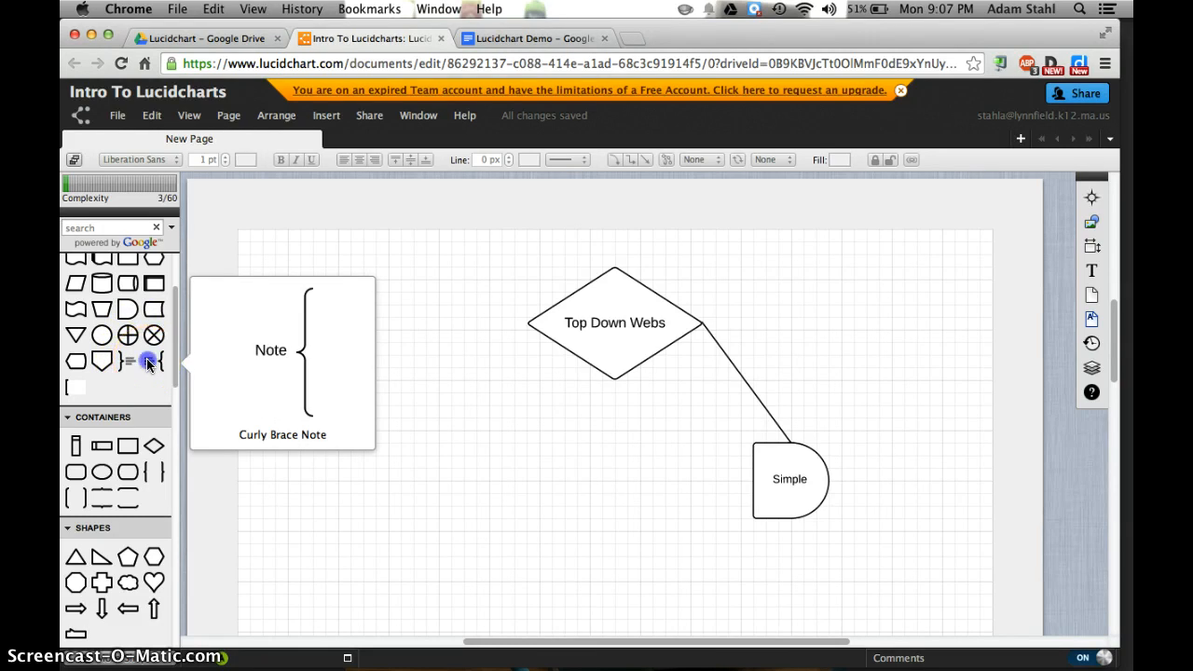
{"action": "left_click_drag", "start_coordinate": [149, 362], "coordinate": [401, 328]}
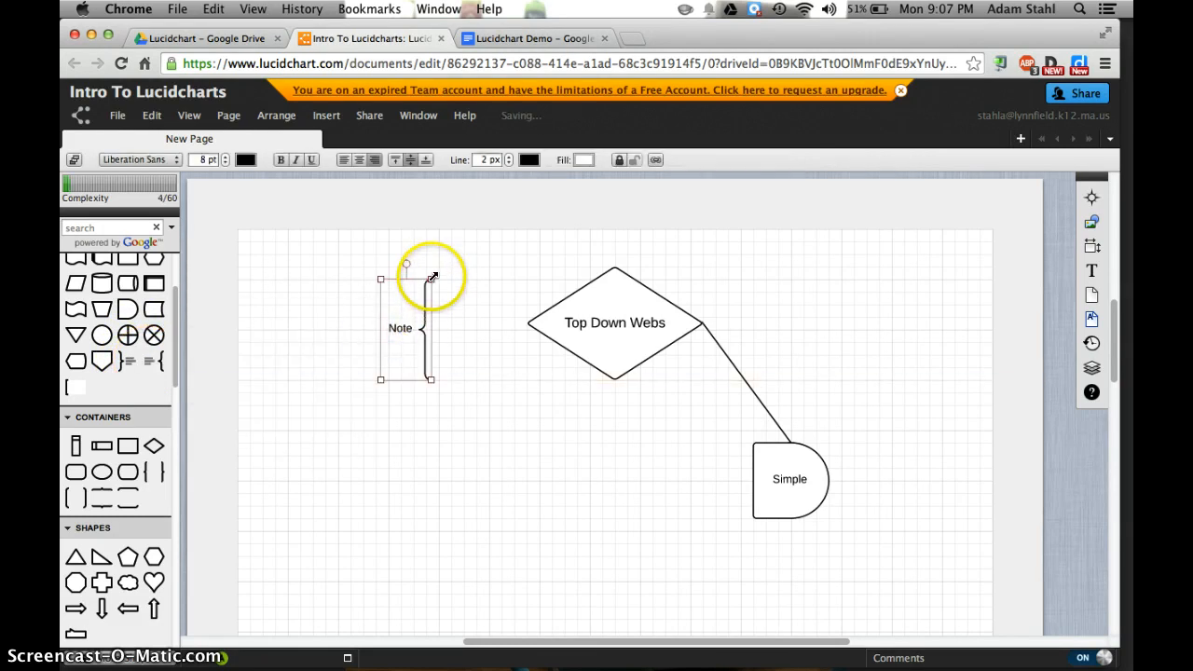
Enlarge the curly brace note to match the diamond's height and replace its text with "Here's where you add a note."
{"action": "left_click_drag", "start_coordinate": [431, 279], "coordinate": [455, 266]}
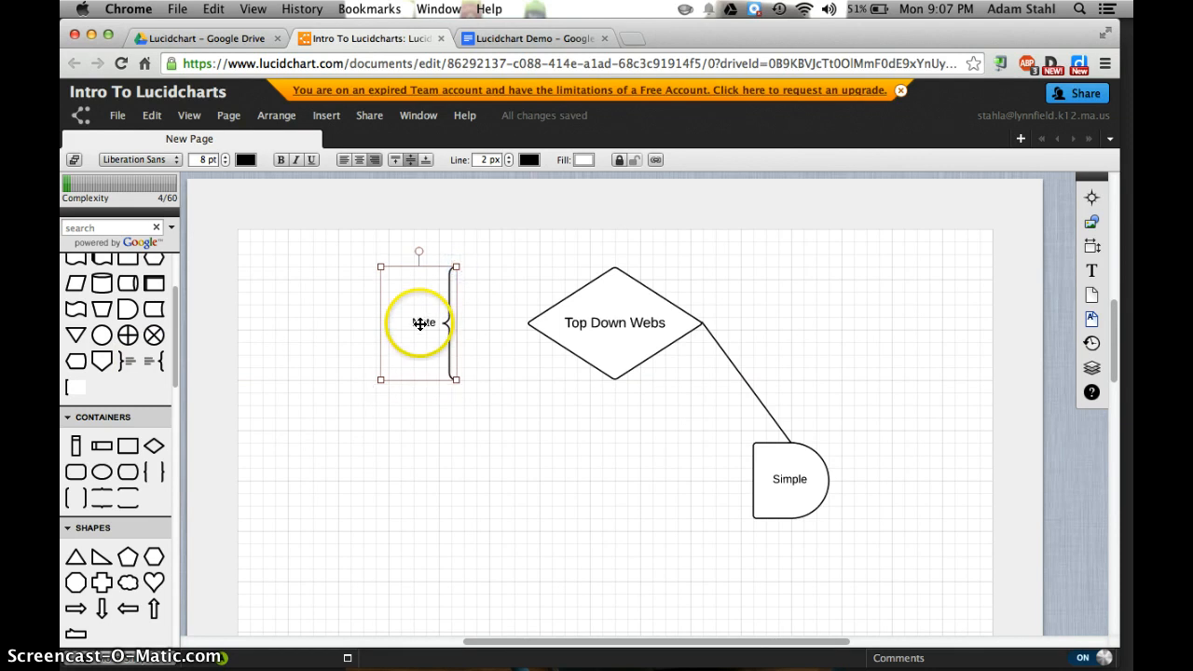
{"action": "double_click", "coordinate": [419, 323]}
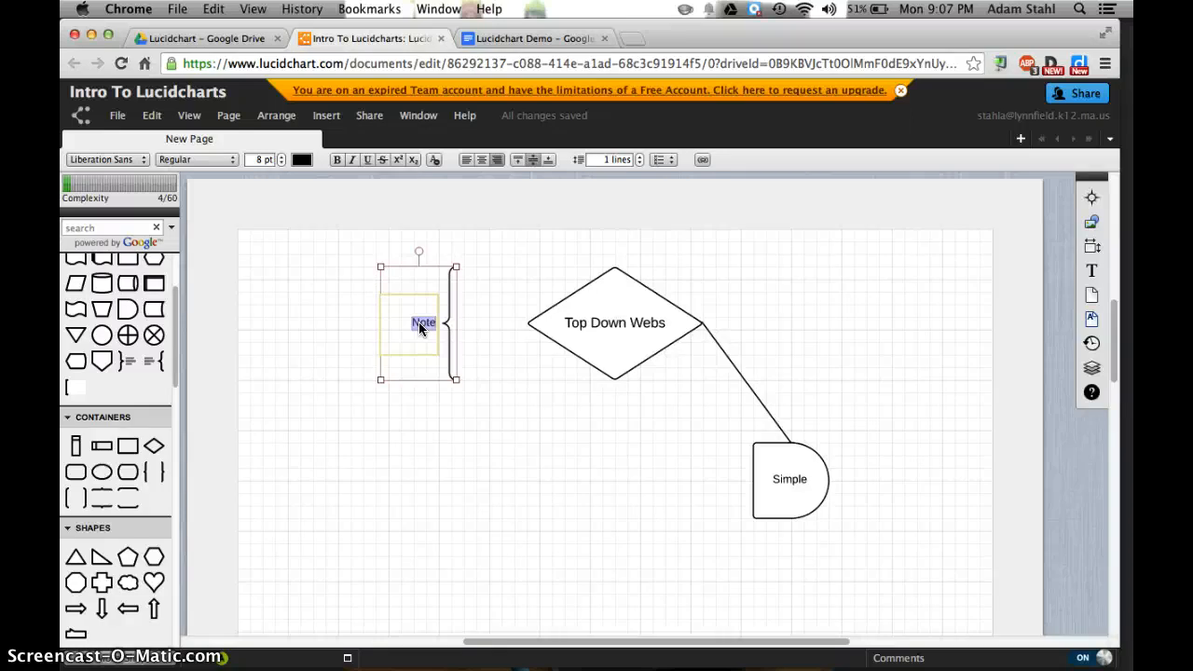
{"action": "type", "text": "Here's where you add a note."}
{"action": "left_click", "coordinate": [413, 321]}
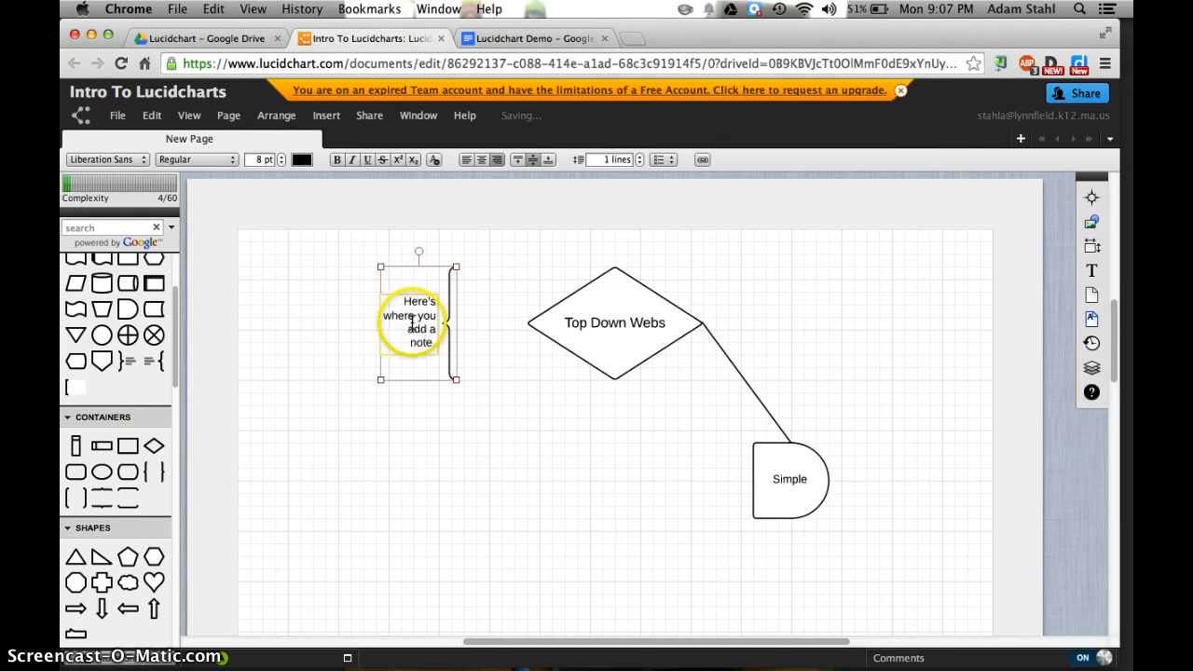
{"action": "mouse_move", "coordinate": [132, 365]}
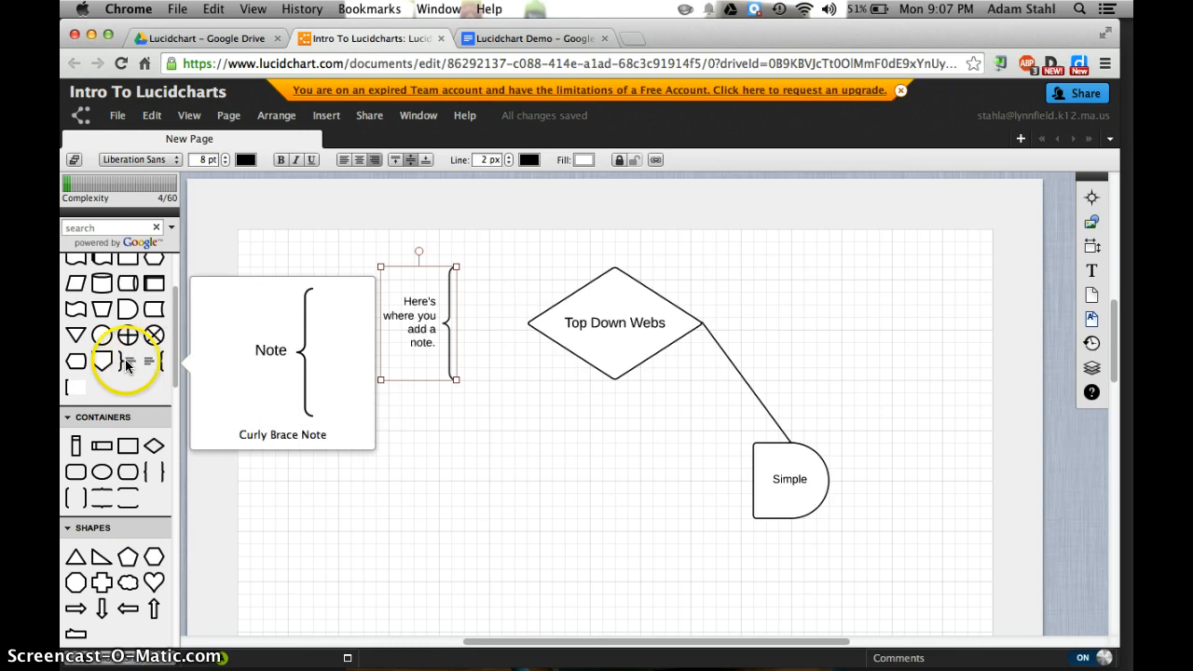
{"action": "left_click", "coordinate": [477, 423]}
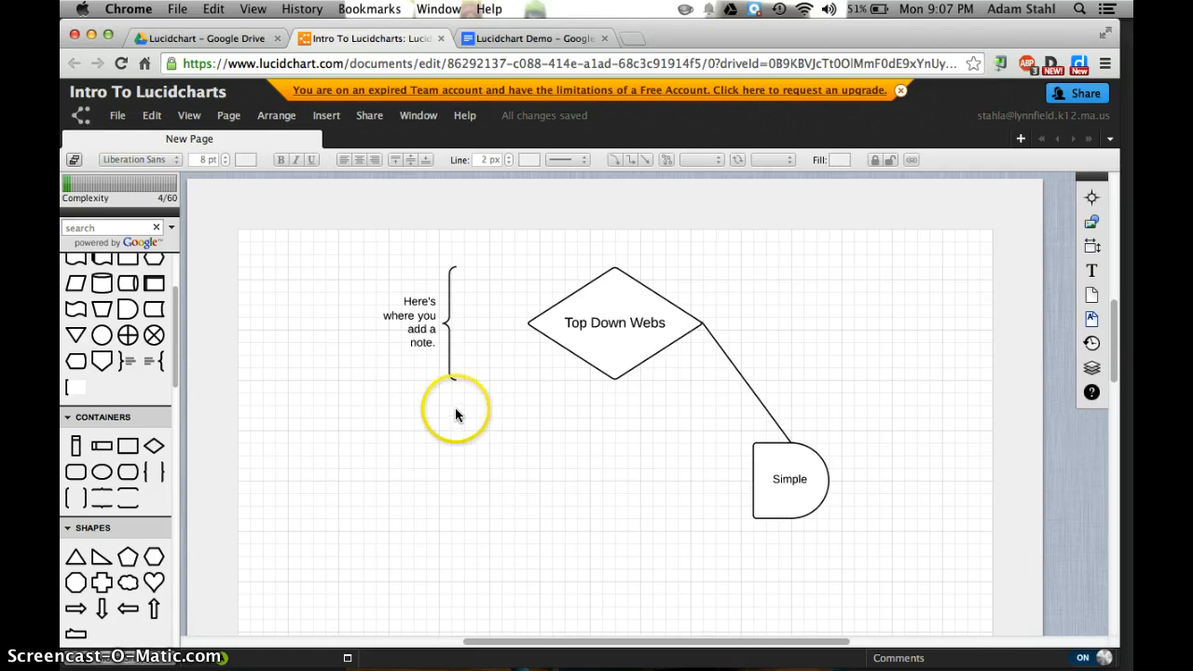
Save the Google Drive preferences with automatic syncing of documents created in Lucidchart to the Drive account
{"action": "left_click", "coordinate": [119, 117]}
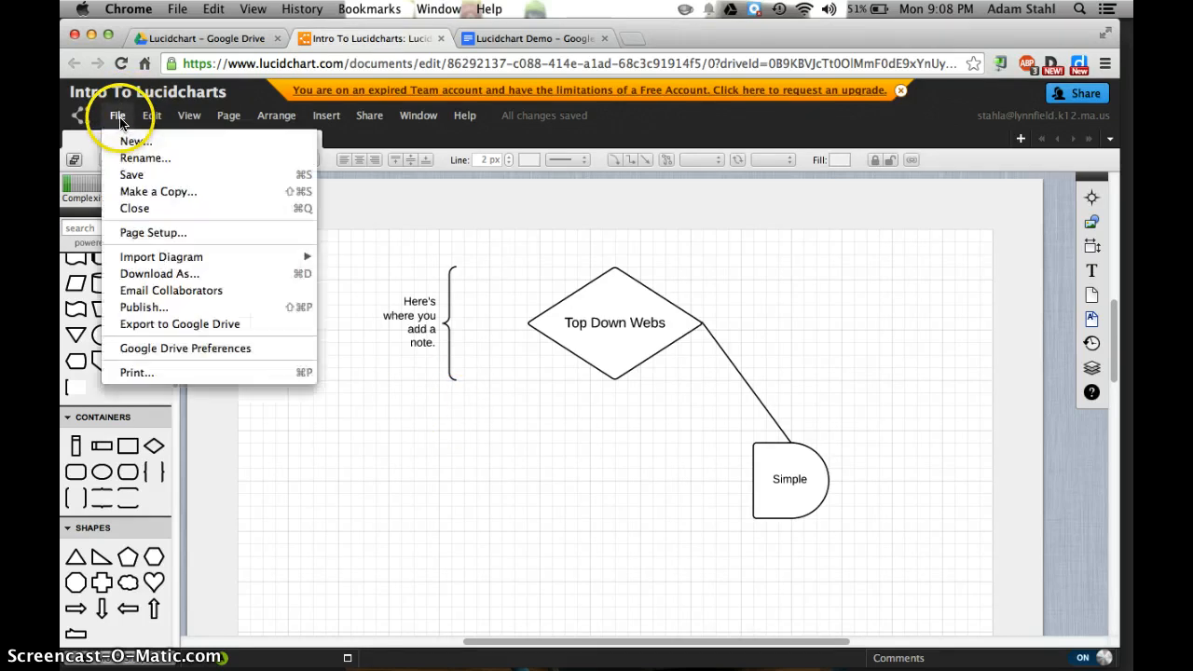
{"action": "left_click", "coordinate": [172, 351]}
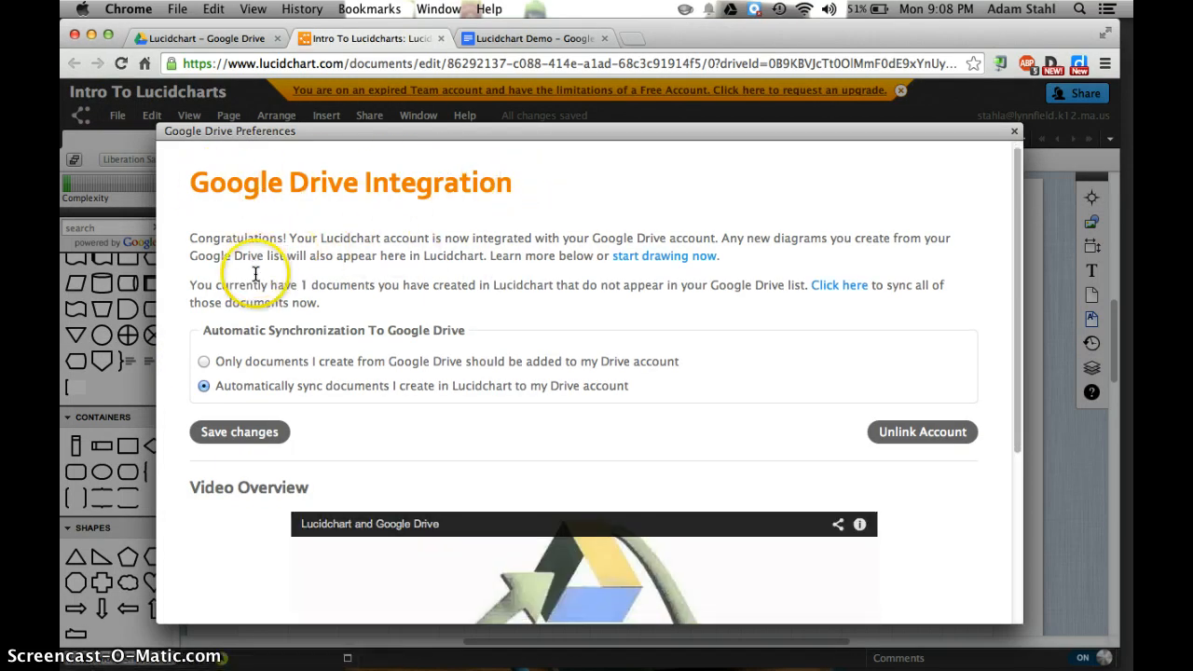
{"action": "scroll", "coordinate": [253, 271], "scroll_direction": "down", "scroll_amount": 2}
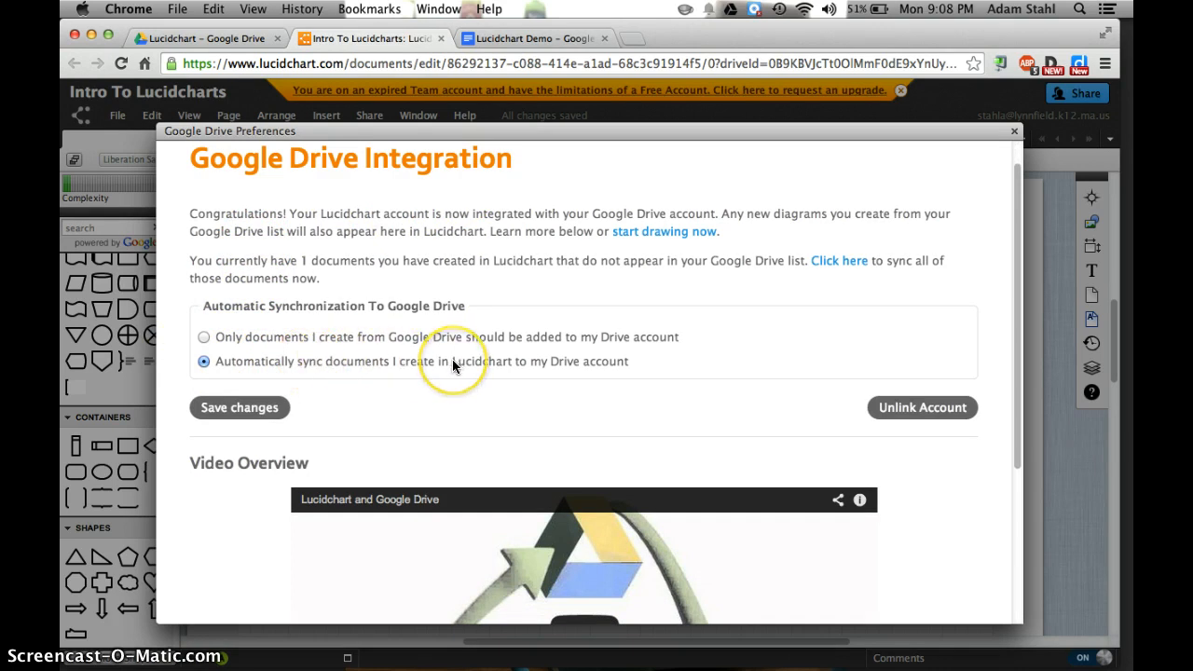
{"action": "left_click", "coordinate": [260, 406]}
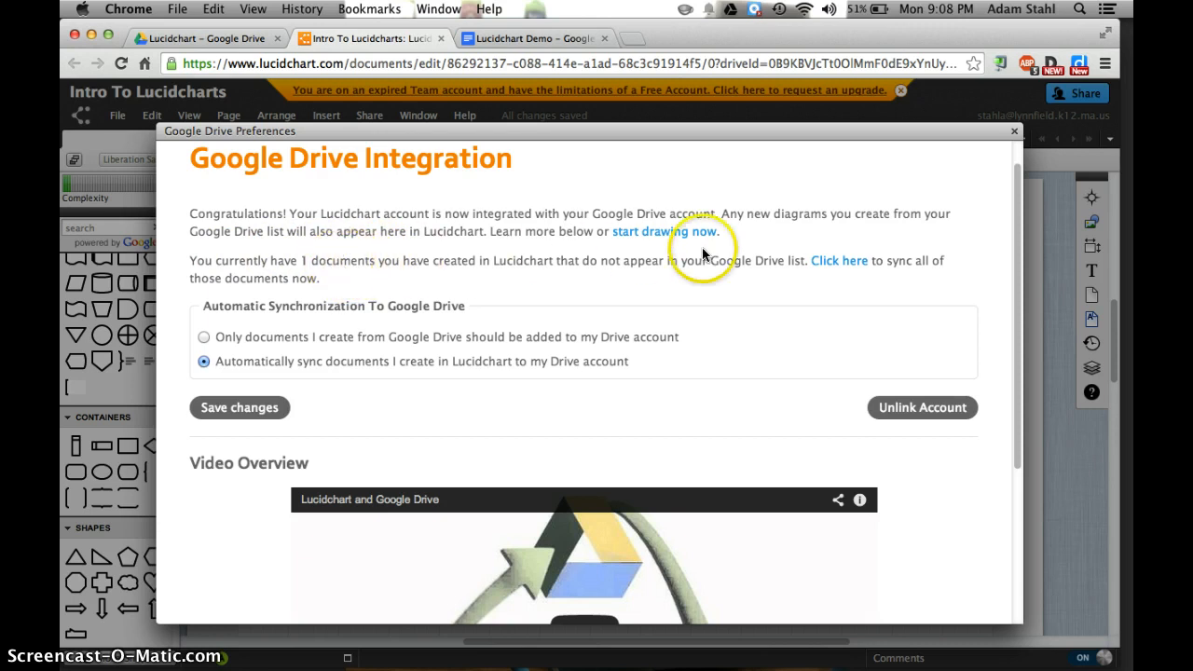
Sync all Lucidchart documents missing from the Google Drive list and close the Google Drive preferences
{"action": "left_click", "coordinate": [833, 262]}
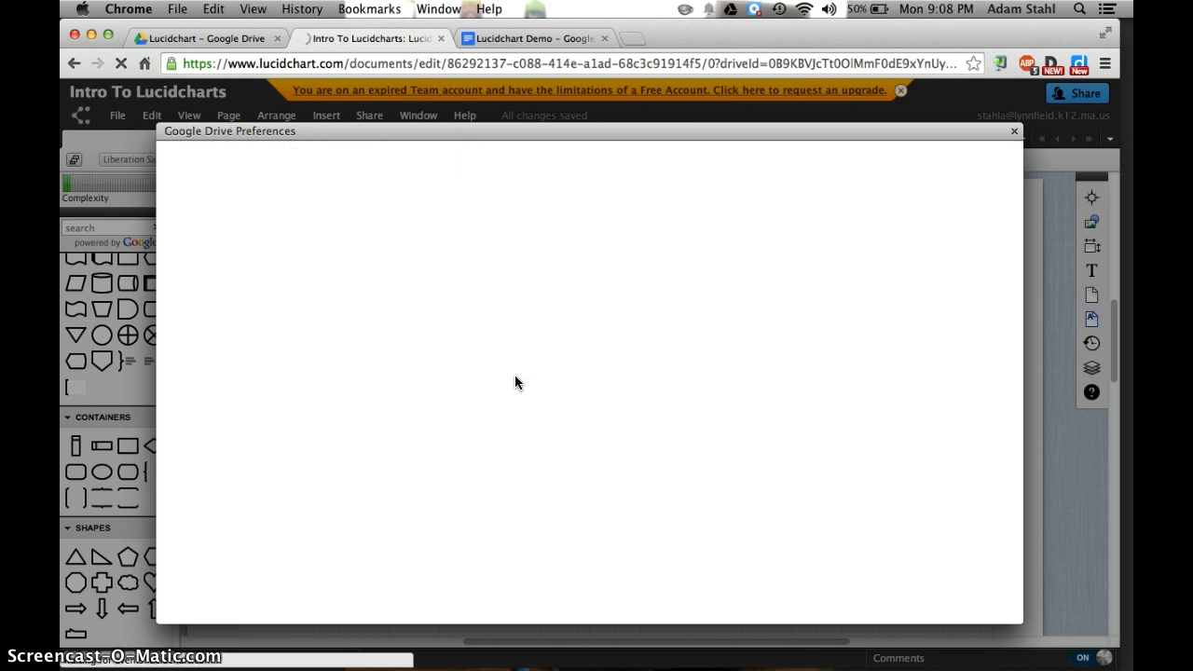
{"action": "left_click", "coordinate": [276, 552]}
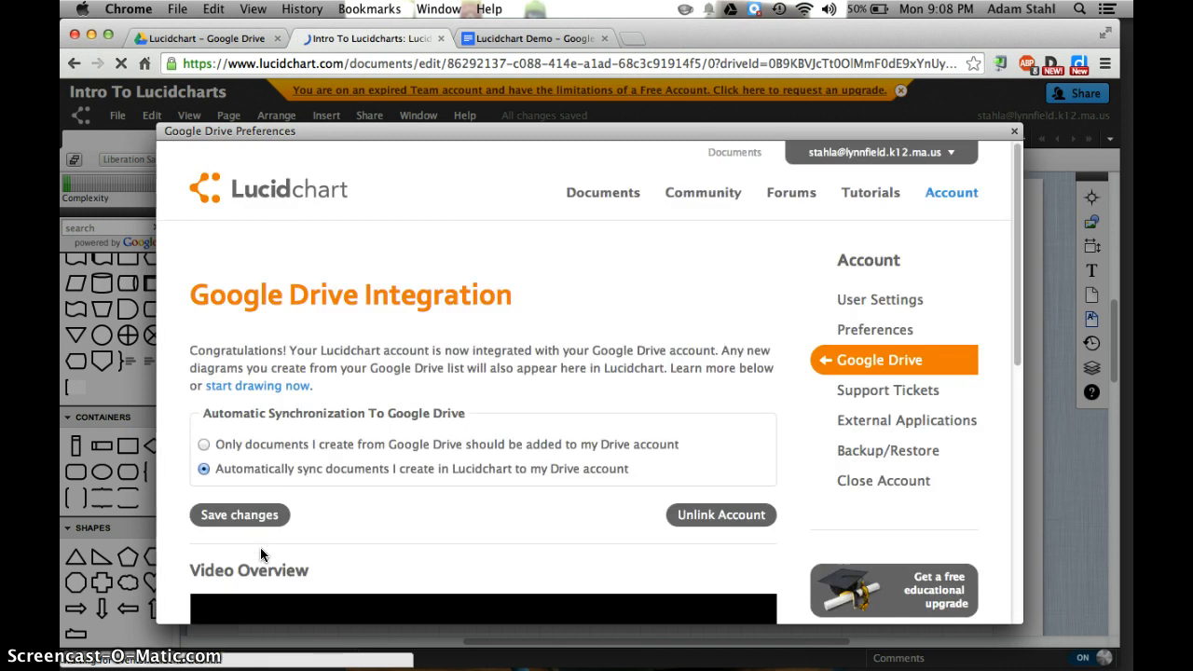
{"action": "left_click", "coordinate": [1015, 131]}
Select the connector between the diamond and the "Simple" shape and open the Default Styles settings
{"action": "left_click", "coordinate": [606, 323]}
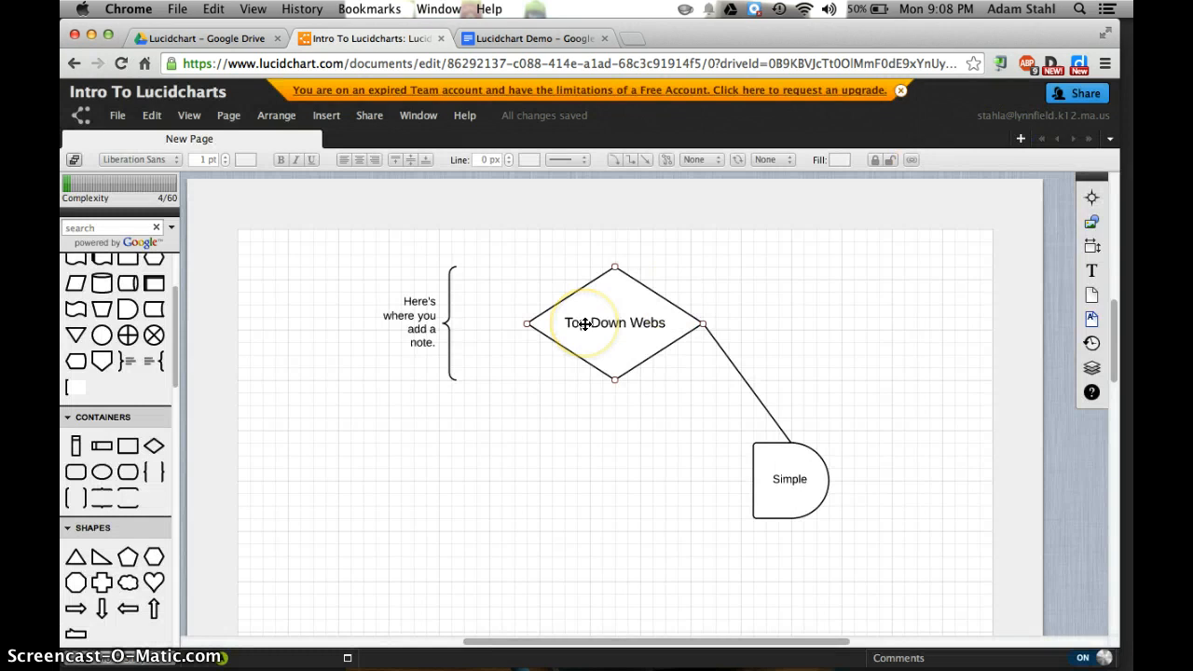
{"action": "left_click", "coordinate": [745, 379]}
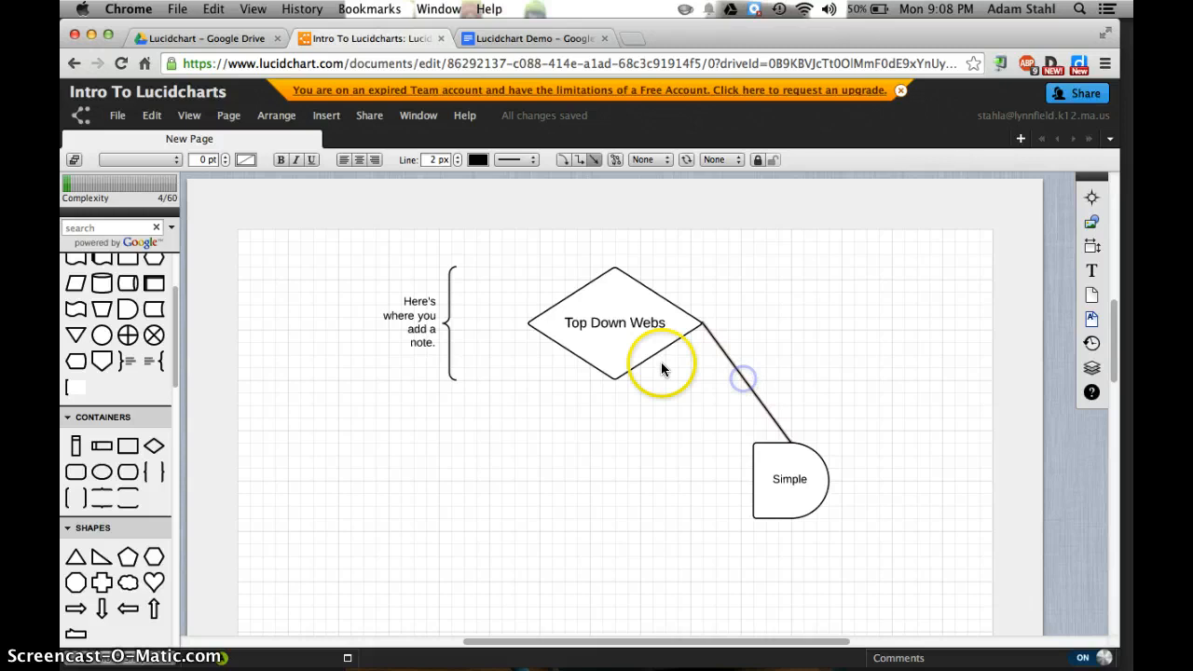
{"action": "left_click", "coordinate": [419, 121]}
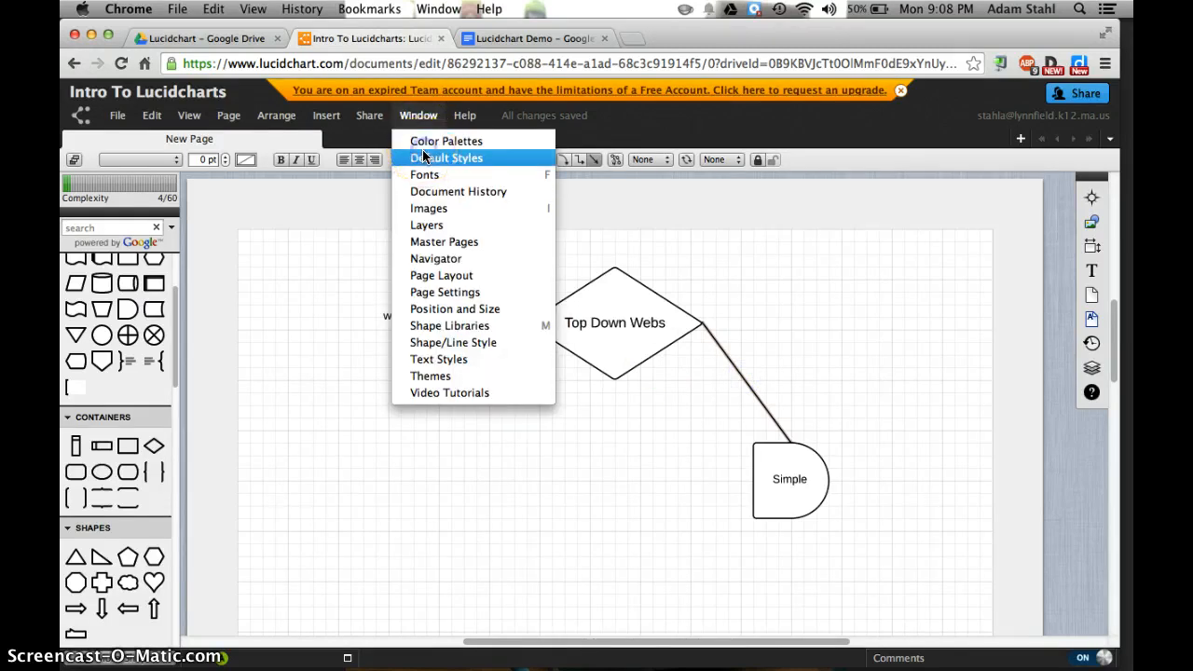
{"action": "left_click", "coordinate": [425, 157]}
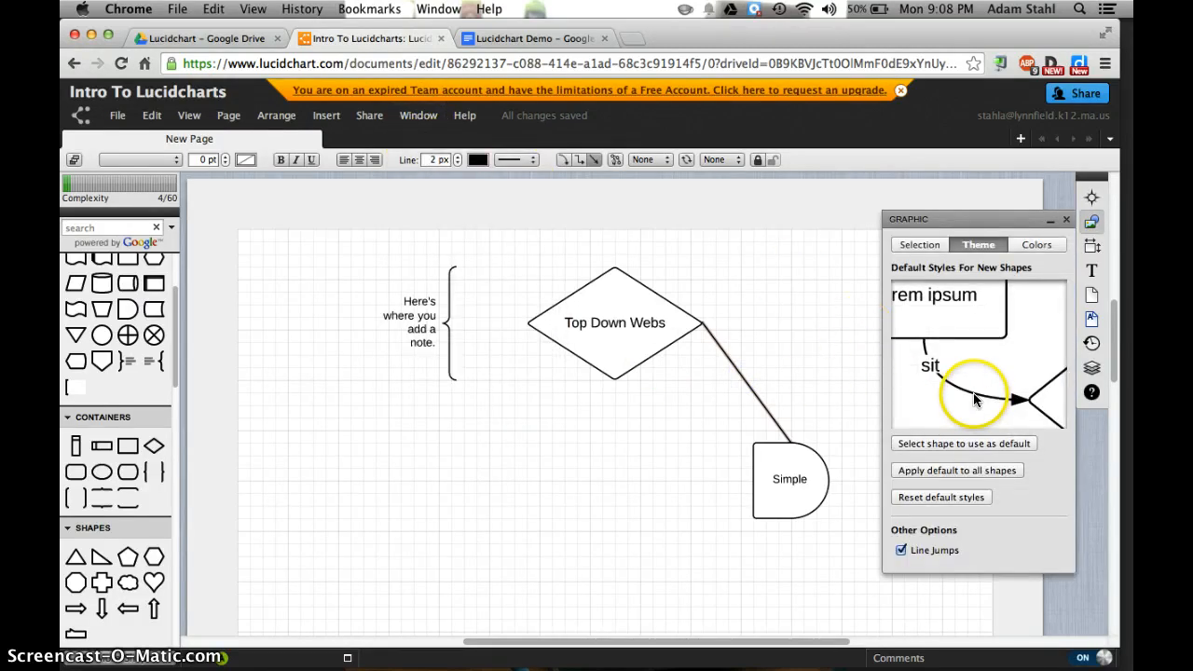
Try applying the default style to all shapes and set the connector back to a straight line
{"action": "left_click", "coordinate": [746, 388]}
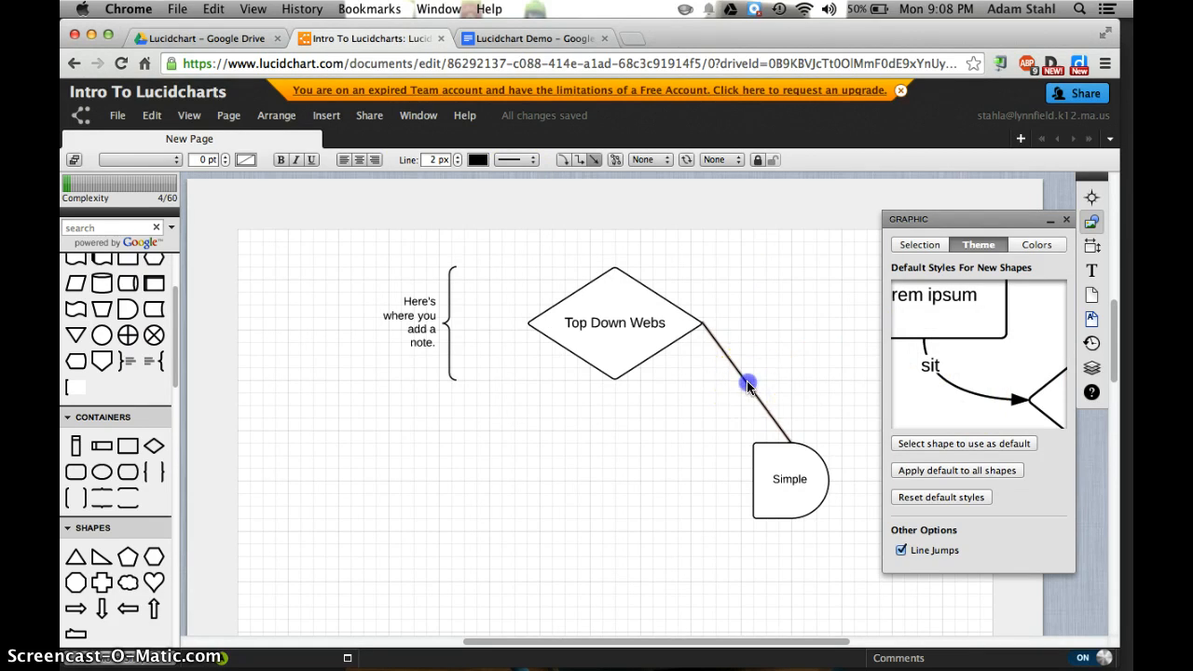
{"action": "left_click", "coordinate": [996, 443]}
{"action": "left_click", "coordinate": [992, 471]}
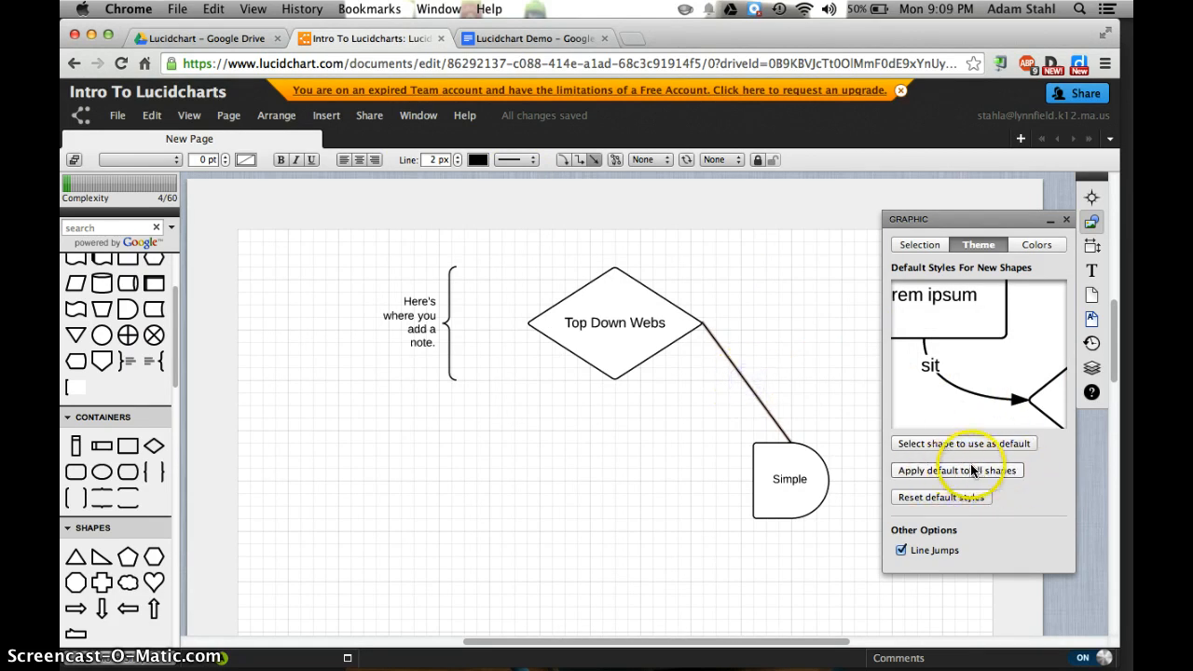
{"action": "left_click", "coordinate": [972, 471]}
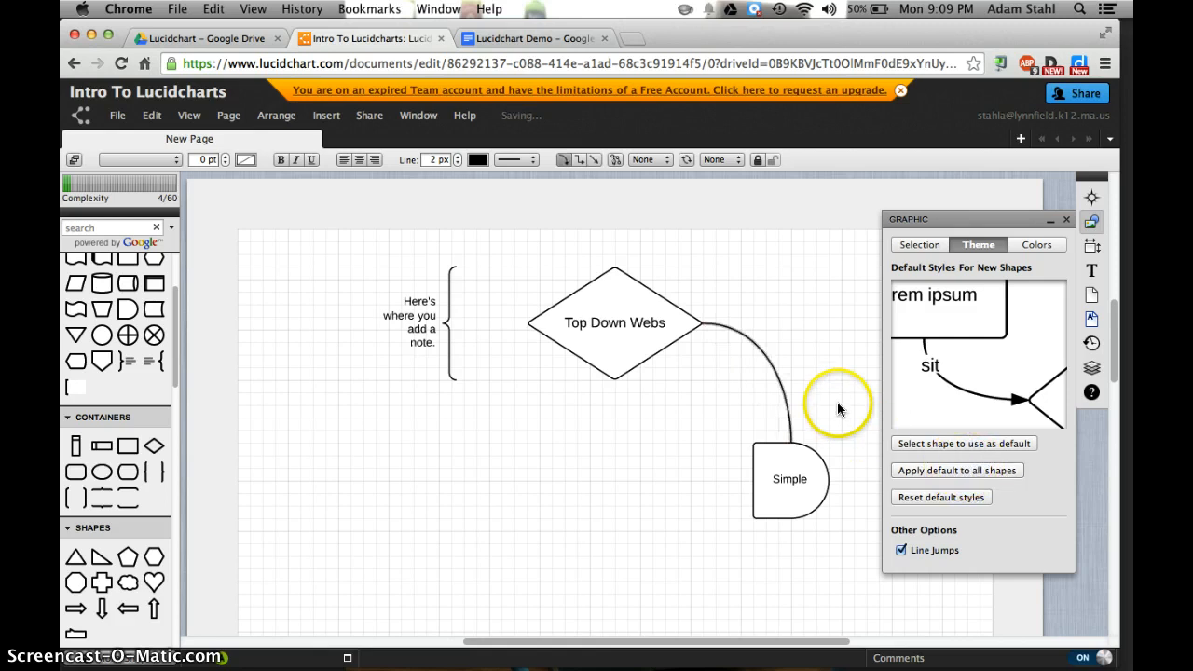
{"action": "left_click", "coordinate": [811, 392]}
{"action": "left_click", "coordinate": [783, 395]}
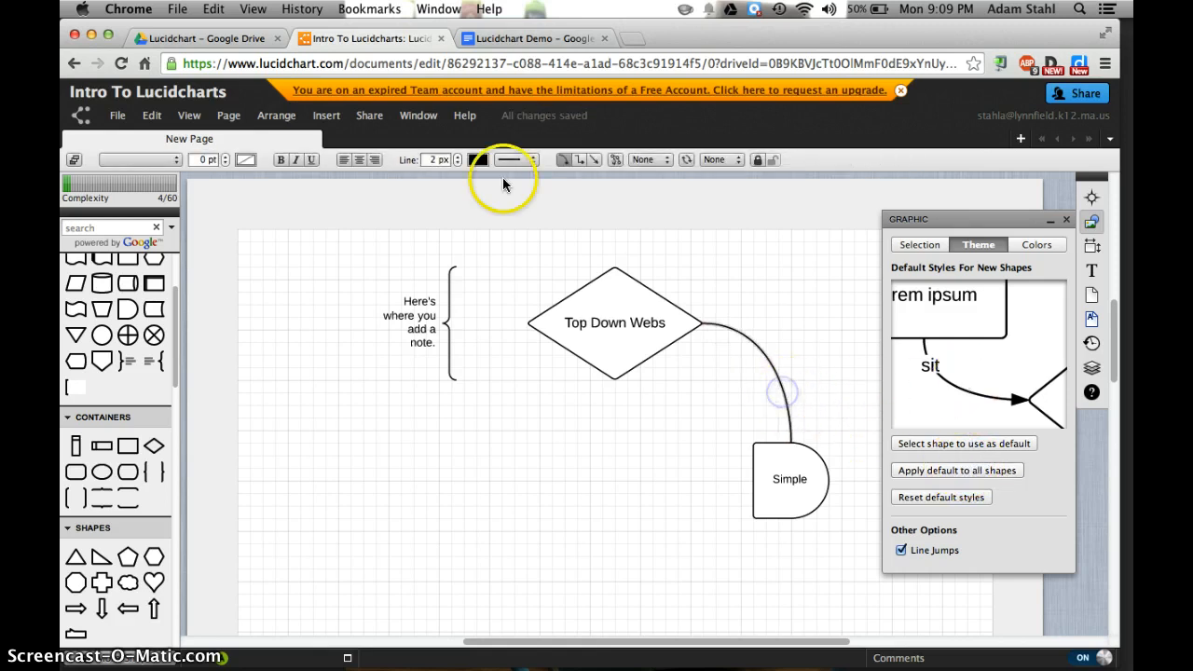
{"action": "left_click", "coordinate": [594, 159]}
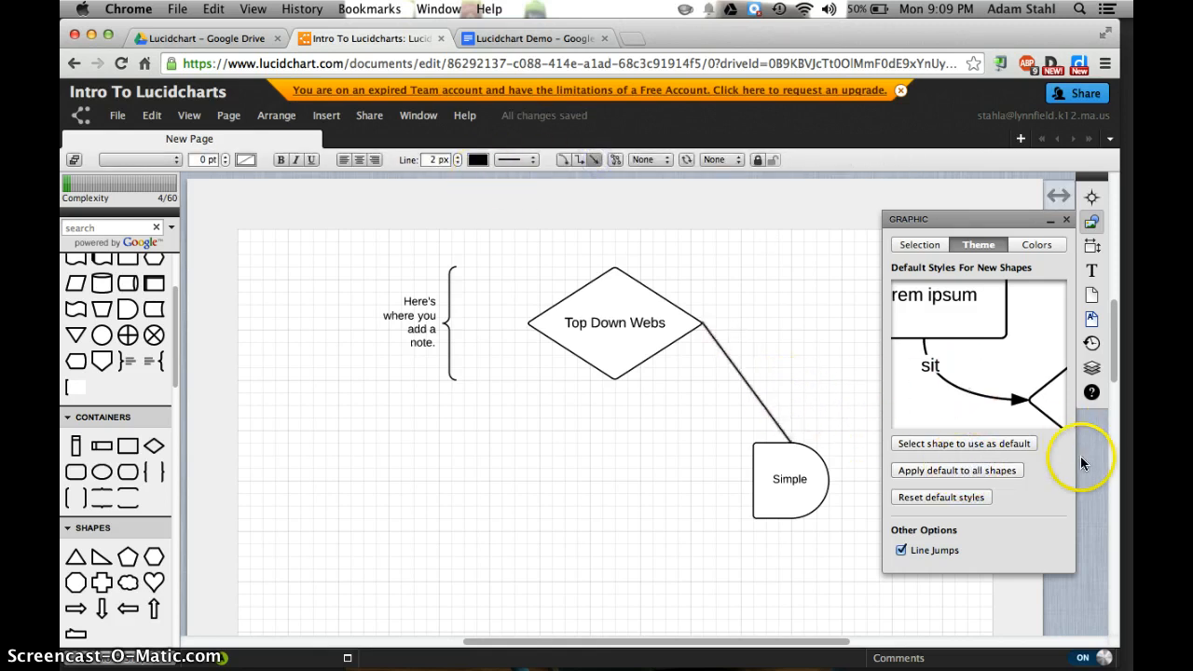
Set the straight connector as the default style for new shapes and reset the default styles
{"action": "left_click", "coordinate": [950, 446]}
{"action": "left_click", "coordinate": [770, 410]}
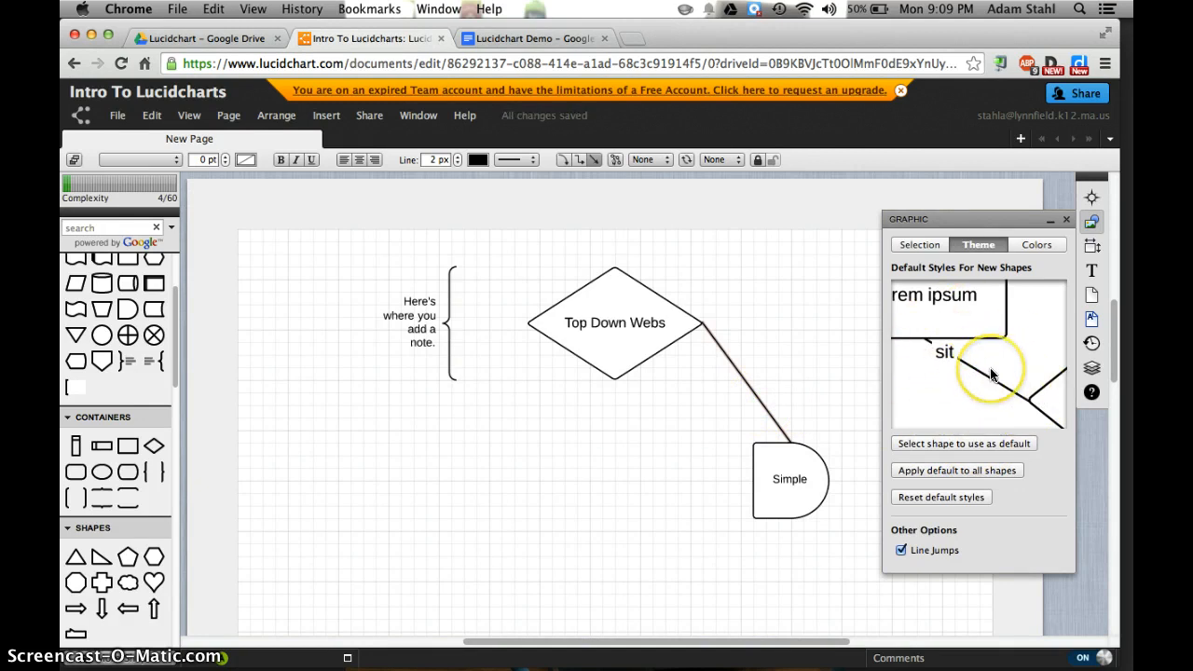
{"action": "left_click", "coordinate": [940, 496]}
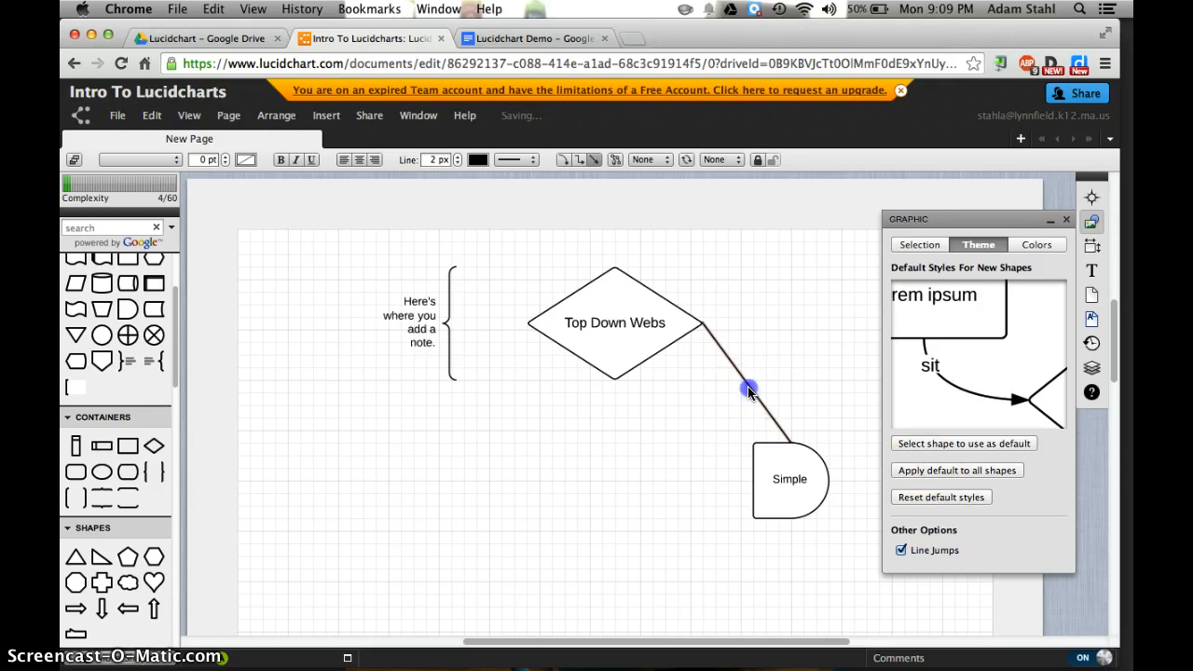
Use the straight connector without arrowheads as the default line style for new shapes and close the style settings
{"action": "left_click", "coordinate": [913, 444]}
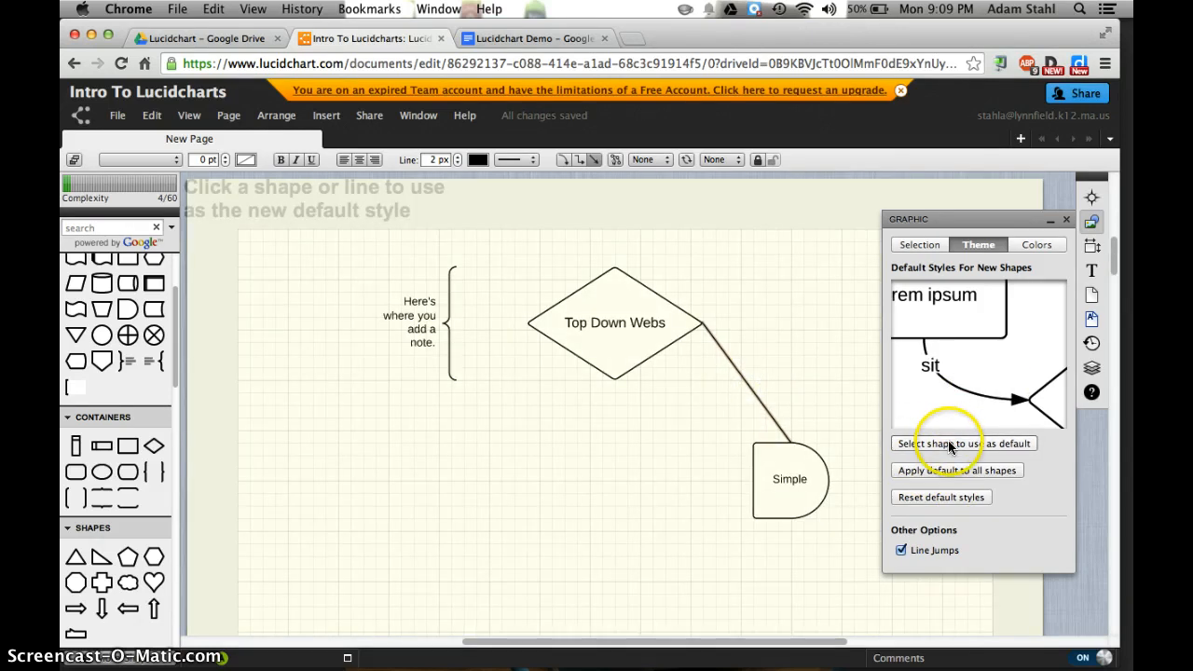
{"action": "left_click", "coordinate": [950, 448]}
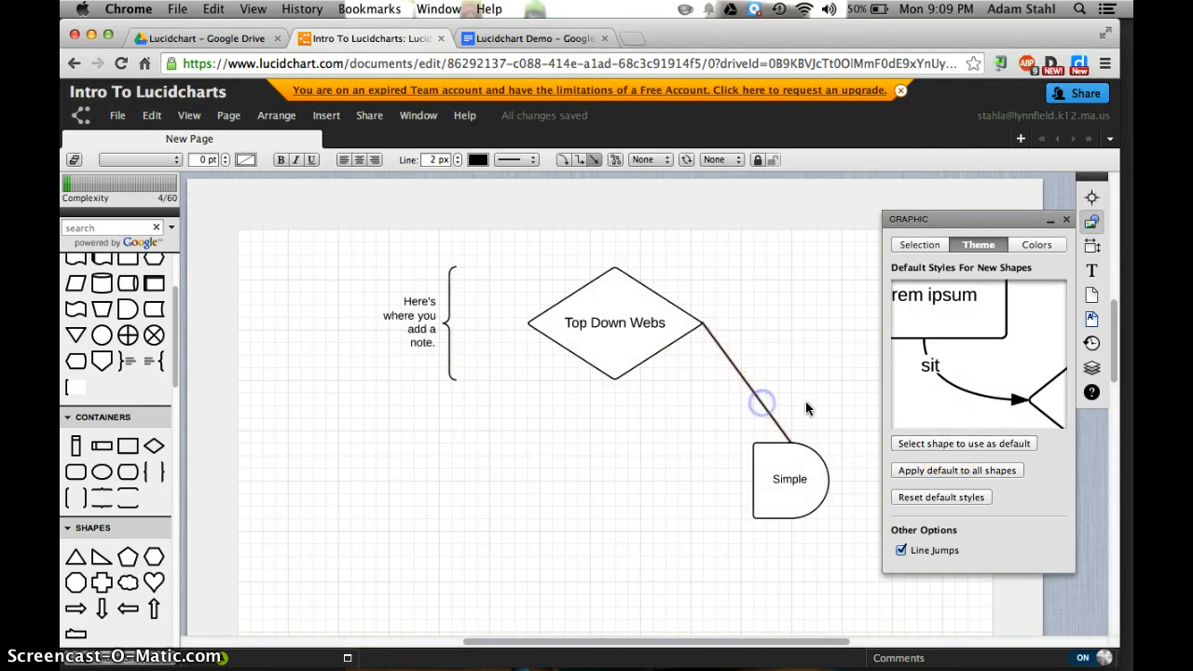
{"action": "left_click", "coordinate": [965, 445]}
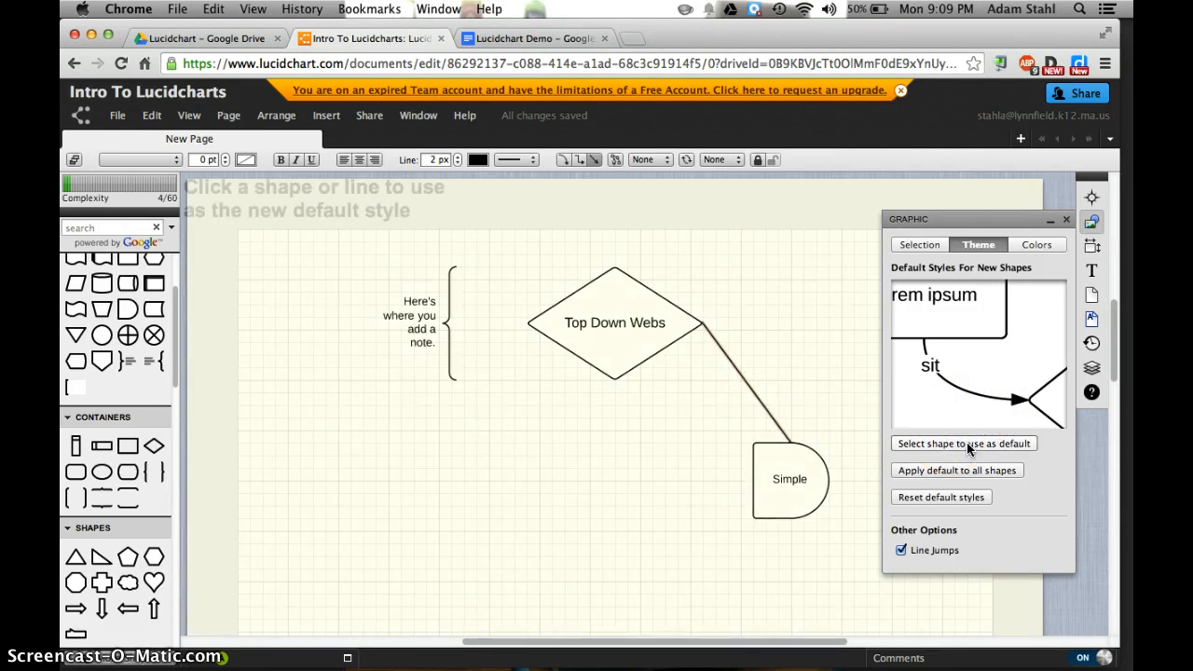
{"action": "left_click", "coordinate": [758, 400]}
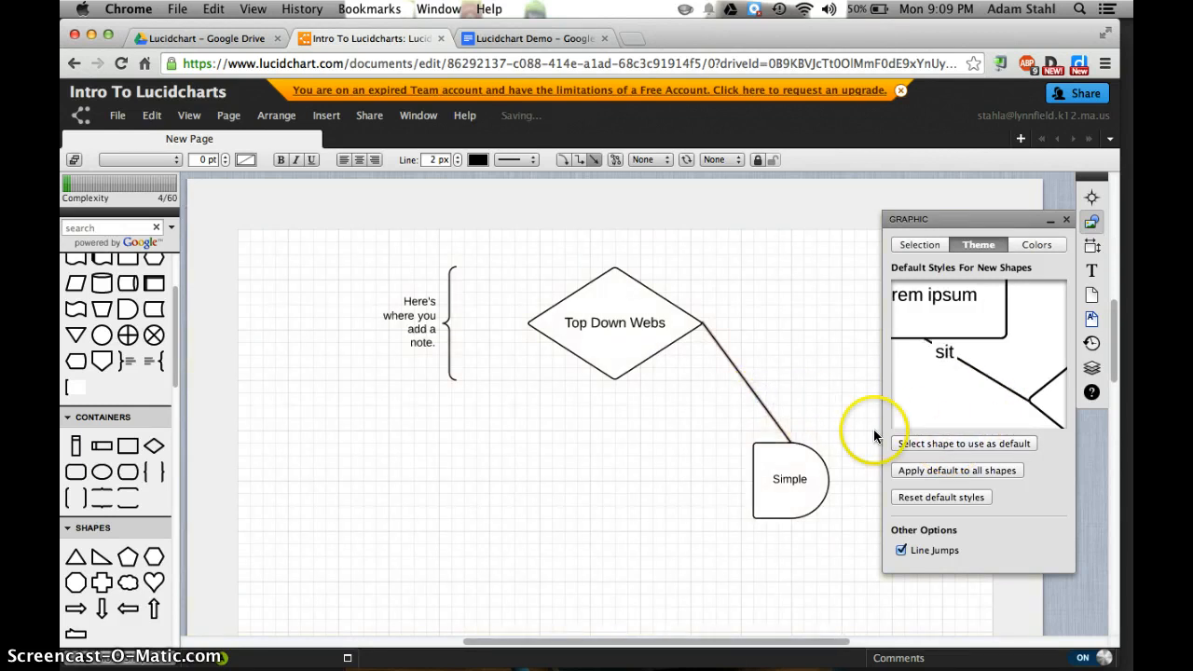
{"action": "left_click", "coordinate": [1090, 223]}
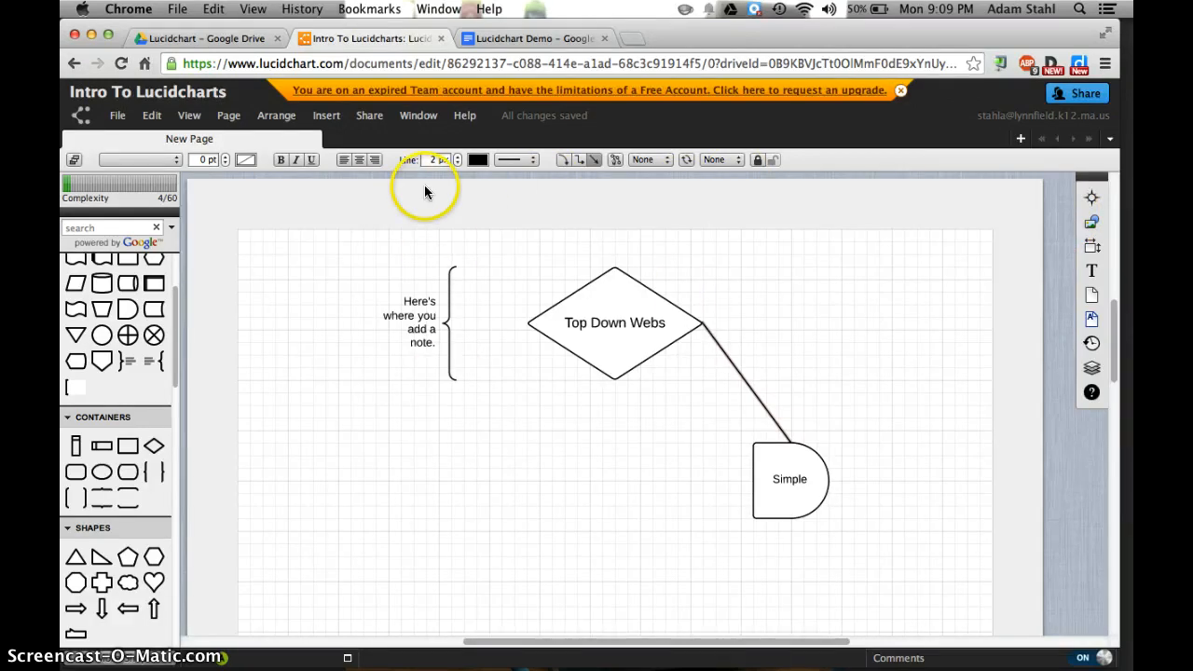
Switch to the "Lucidchart Demo" Google Doc, search the available add-ons for "lucidchart" and close the add-on store
{"action": "left_click", "coordinate": [541, 37]}
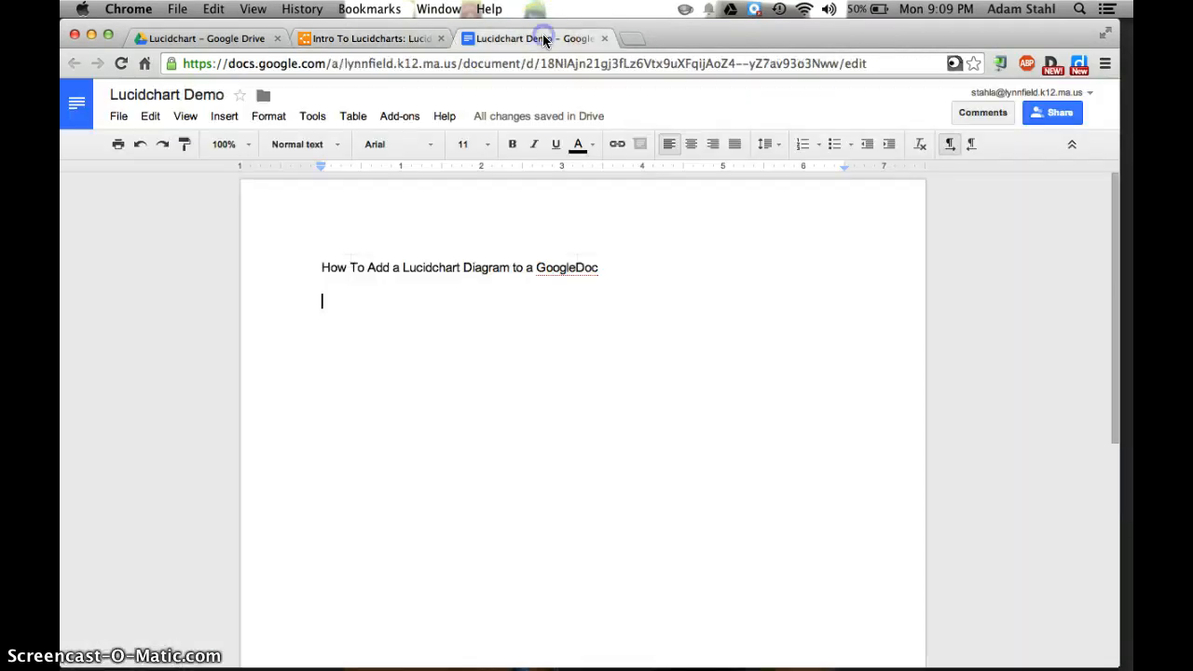
{"action": "left_click", "coordinate": [411, 120]}
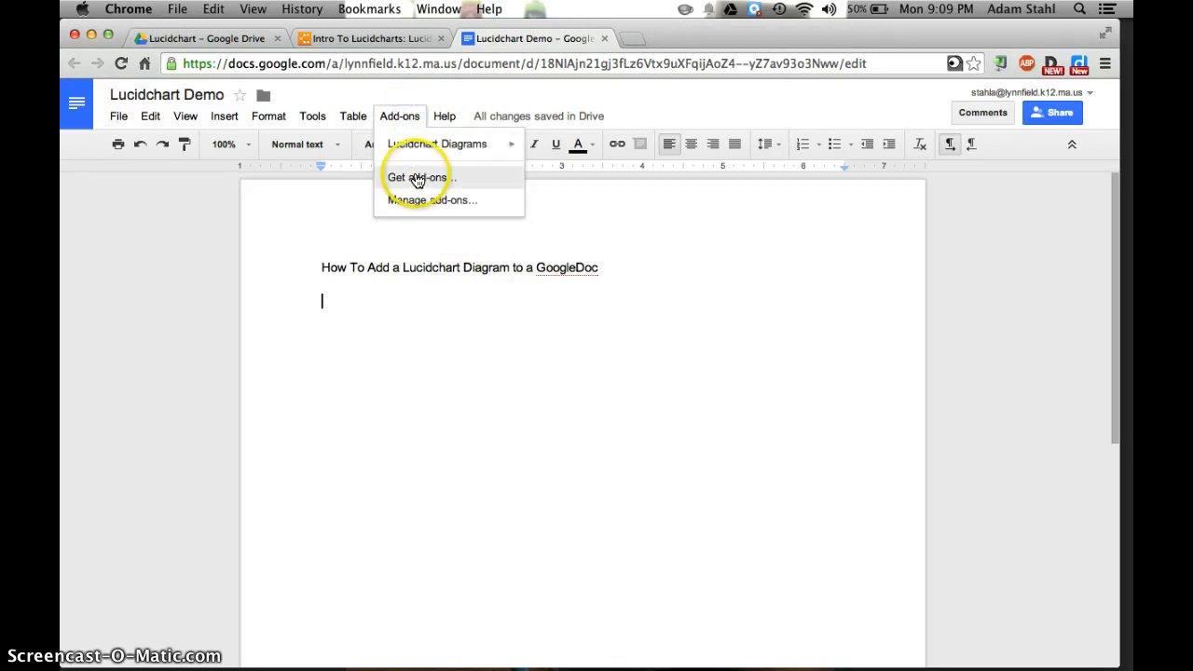
{"action": "left_click", "coordinate": [418, 178]}
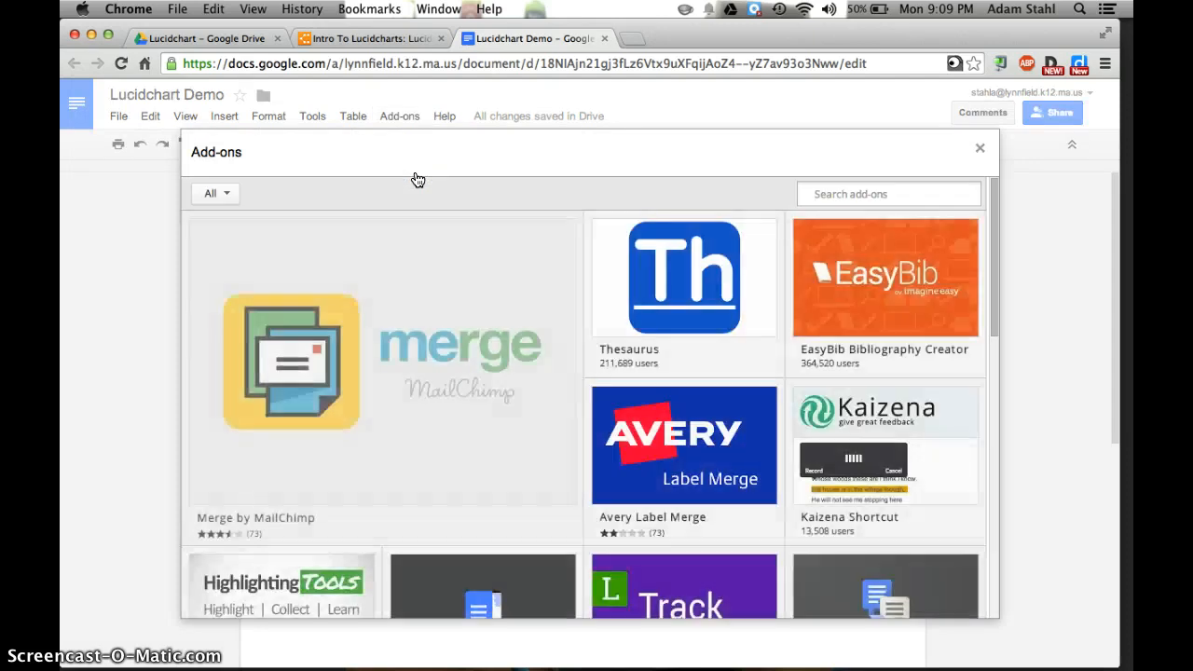
{"action": "left_click", "coordinate": [814, 196]}
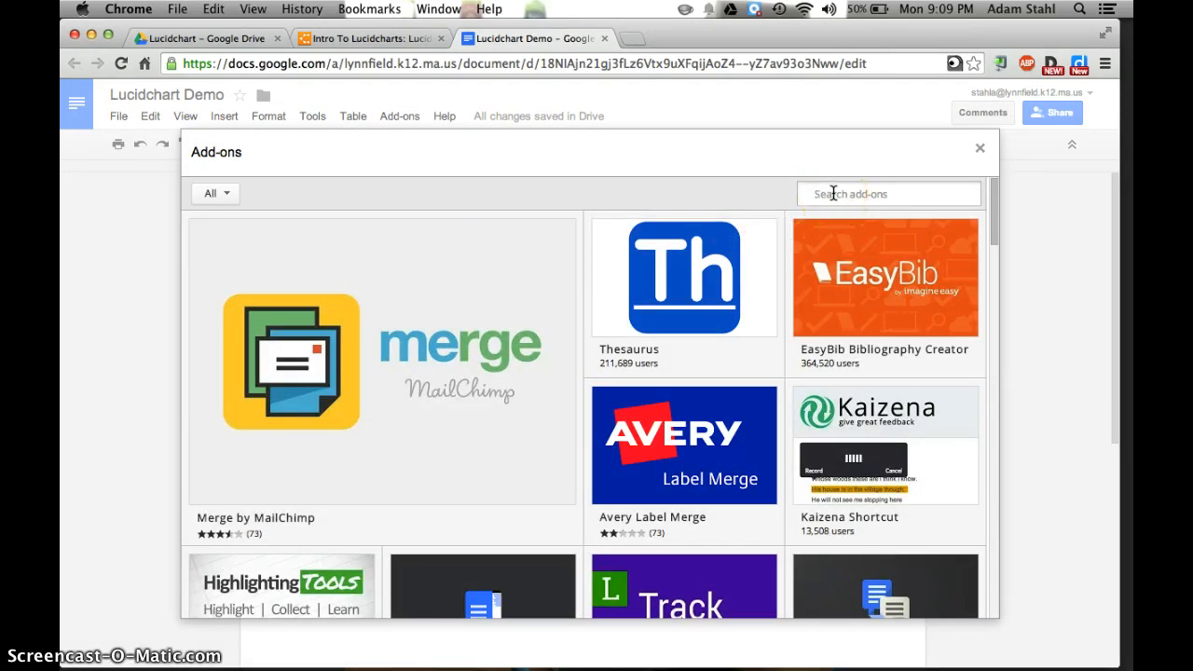
{"action": "type", "text": "lucidchart"}
{"action": "key", "text": "Return"}
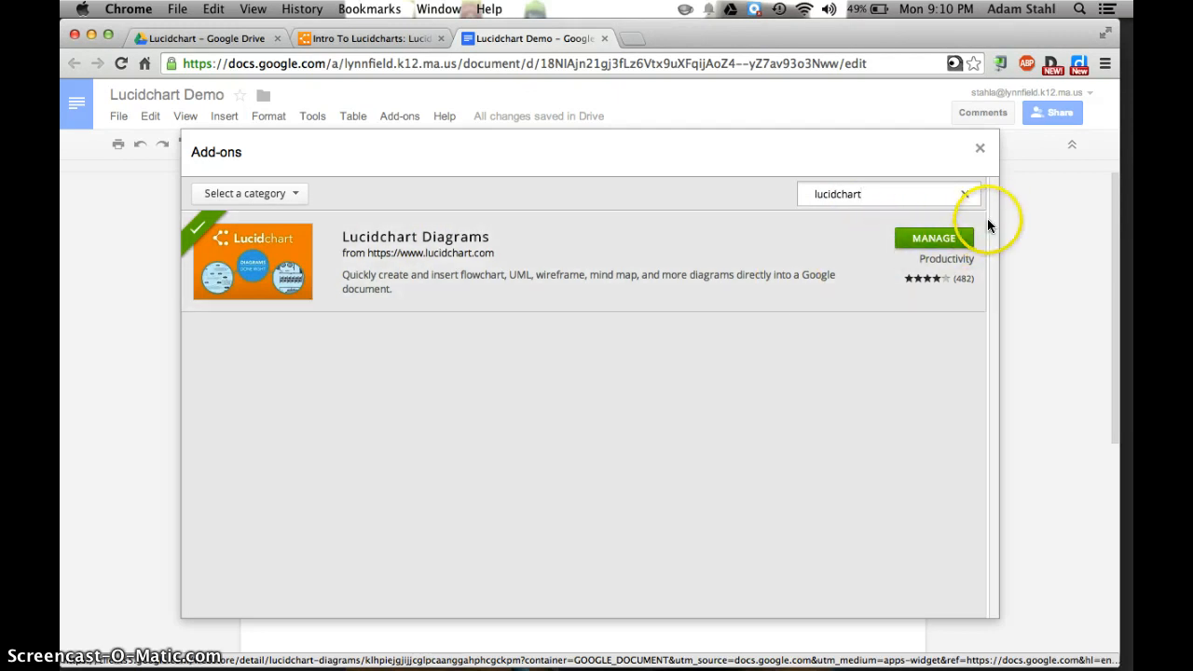
{"action": "left_click", "coordinate": [979, 149]}
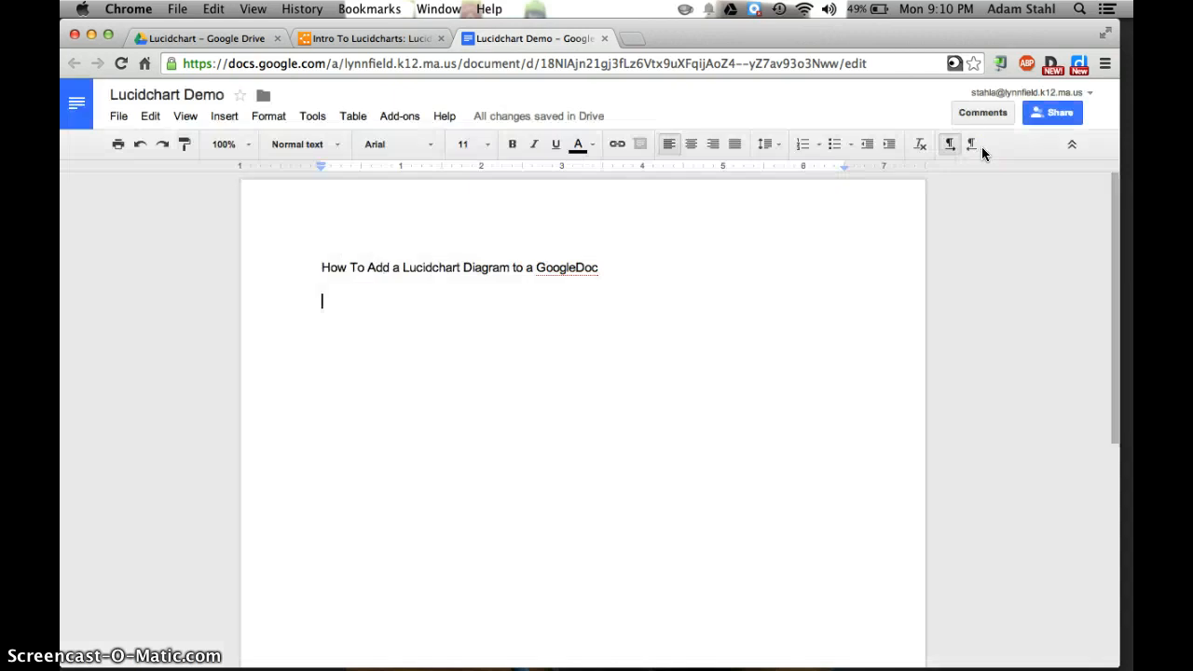
Insert the "Intro To Lucidcharts" diagram below the heading of the Google Doc with the Lucidchart Diagrams add-on
{"action": "left_click", "coordinate": [411, 124]}
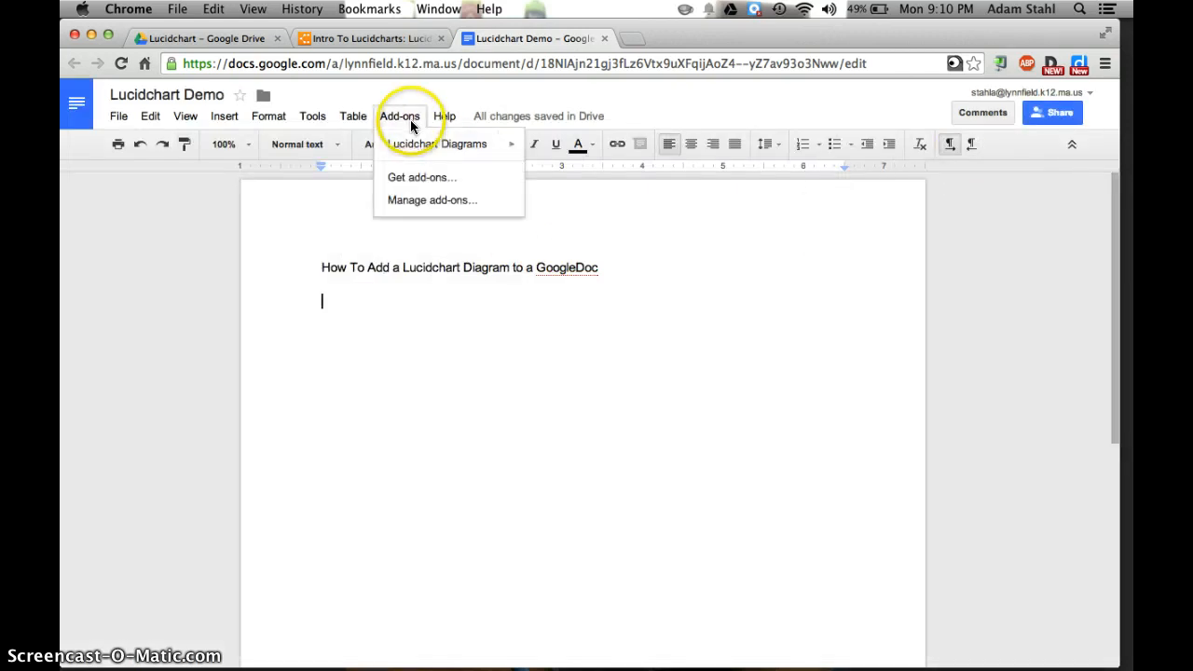
{"action": "left_click", "coordinate": [415, 147]}
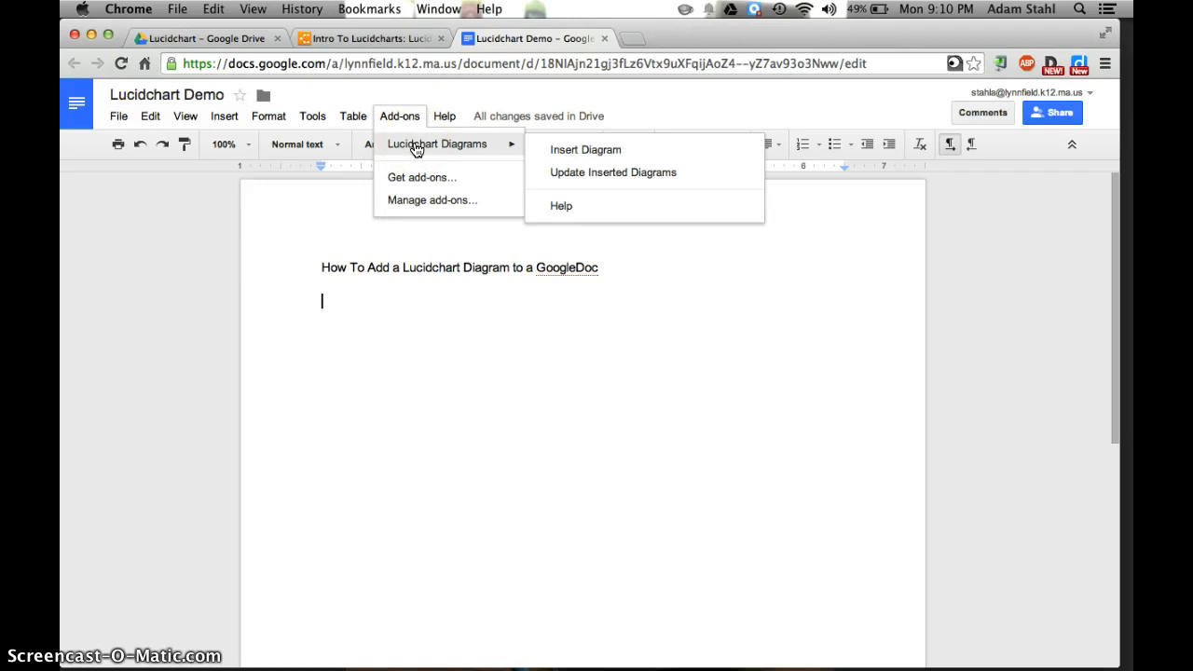
{"action": "left_click", "coordinate": [575, 150]}
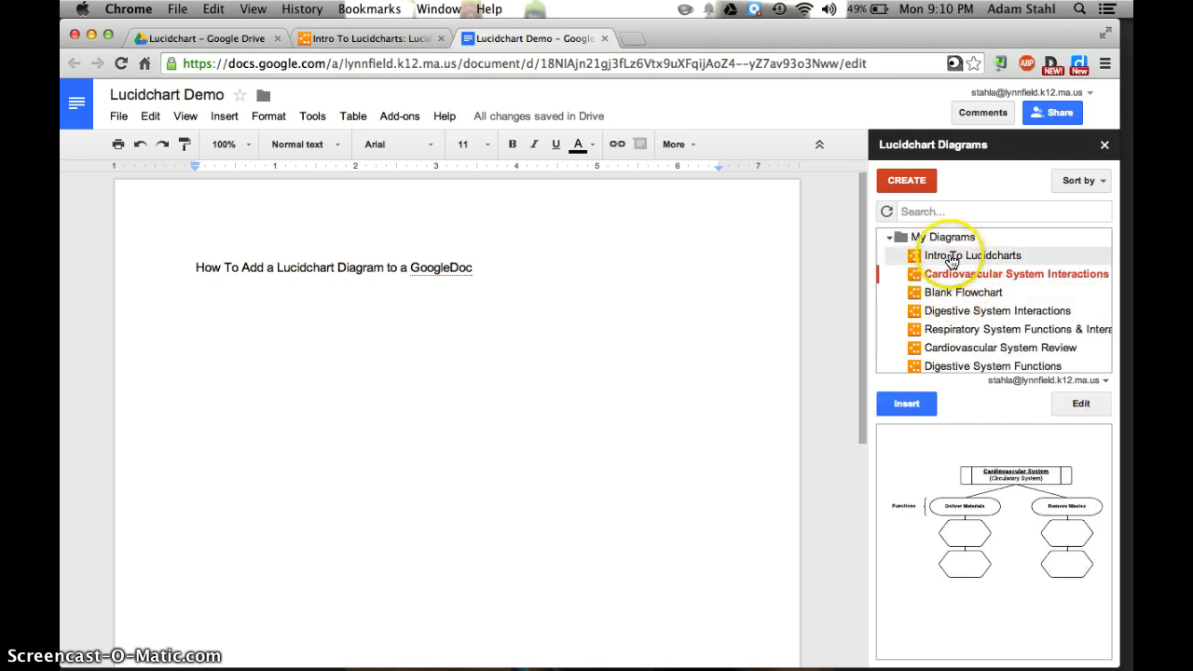
{"action": "left_click", "coordinate": [950, 259]}
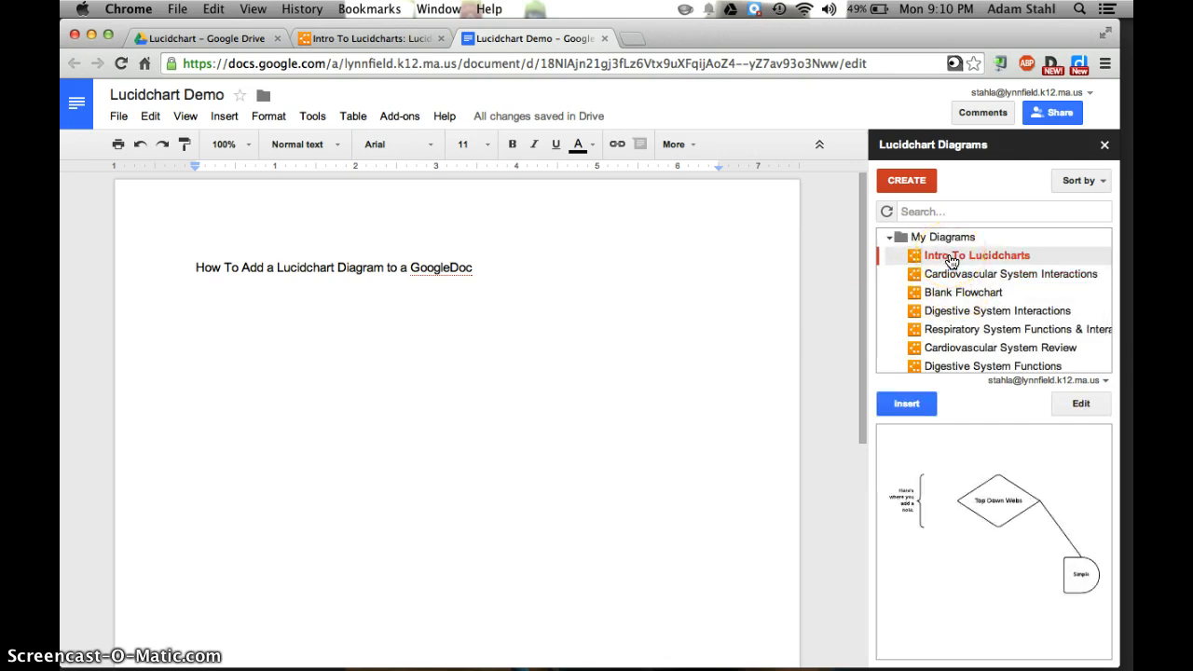
{"action": "left_click", "coordinate": [895, 405]}
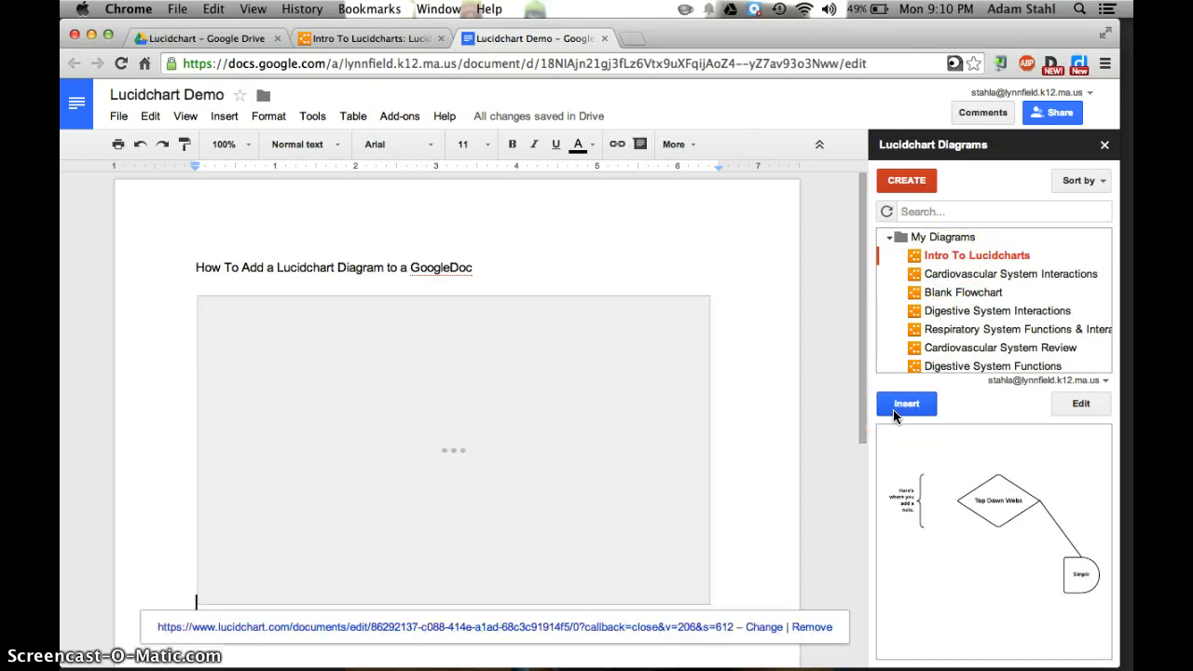
{"action": "left_click", "coordinate": [621, 376]}
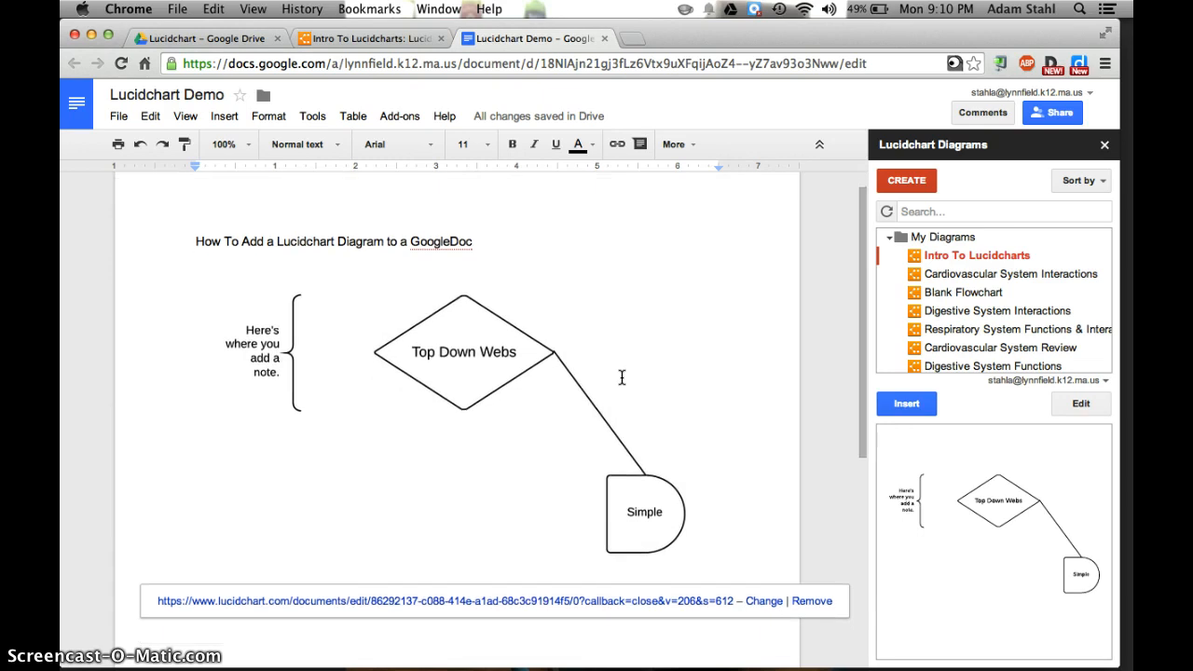
{"action": "scroll", "coordinate": [622, 377], "scroll_direction": "down", "scroll_amount": 1}
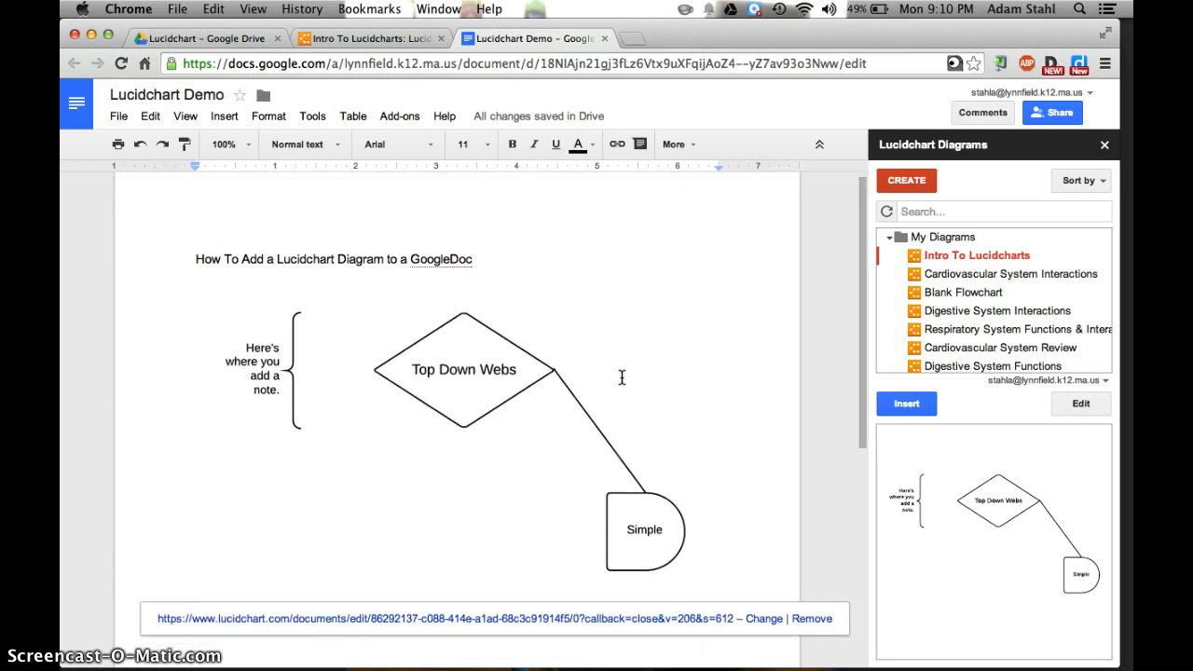
Switch to the "Intro To Lucidcharts" diagram in Lucidchart and delete the bracketed note beside the "Top Down Webs" diamond
{"action": "left_click", "coordinate": [361, 38]}
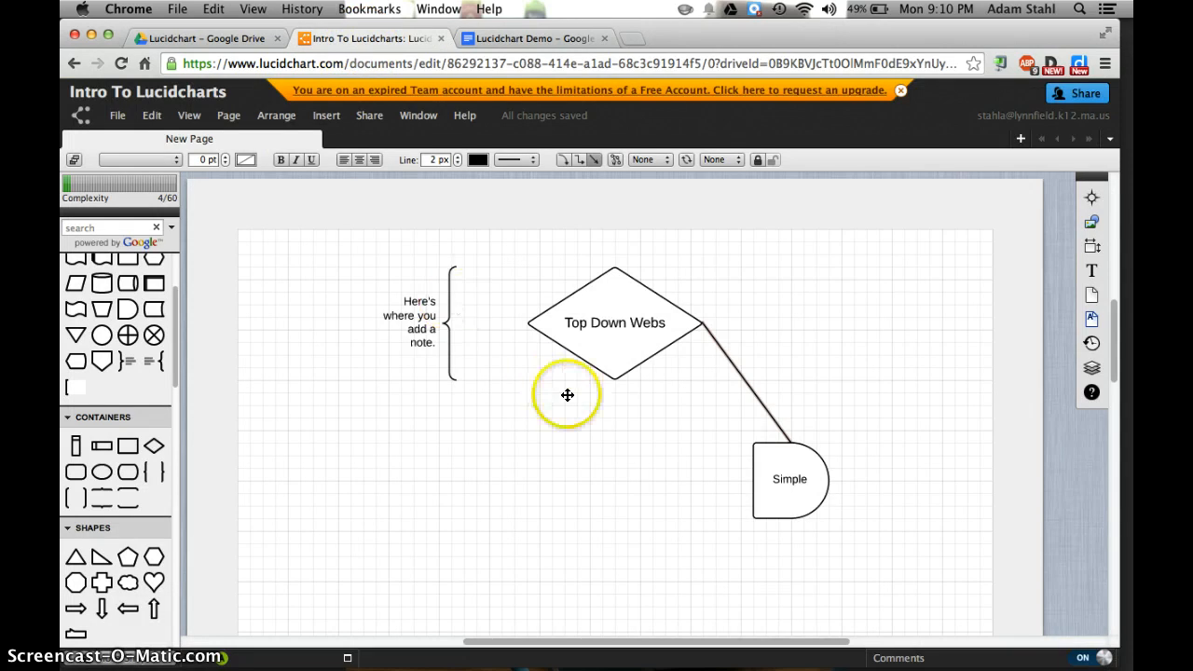
{"action": "left_click", "coordinate": [420, 322]}
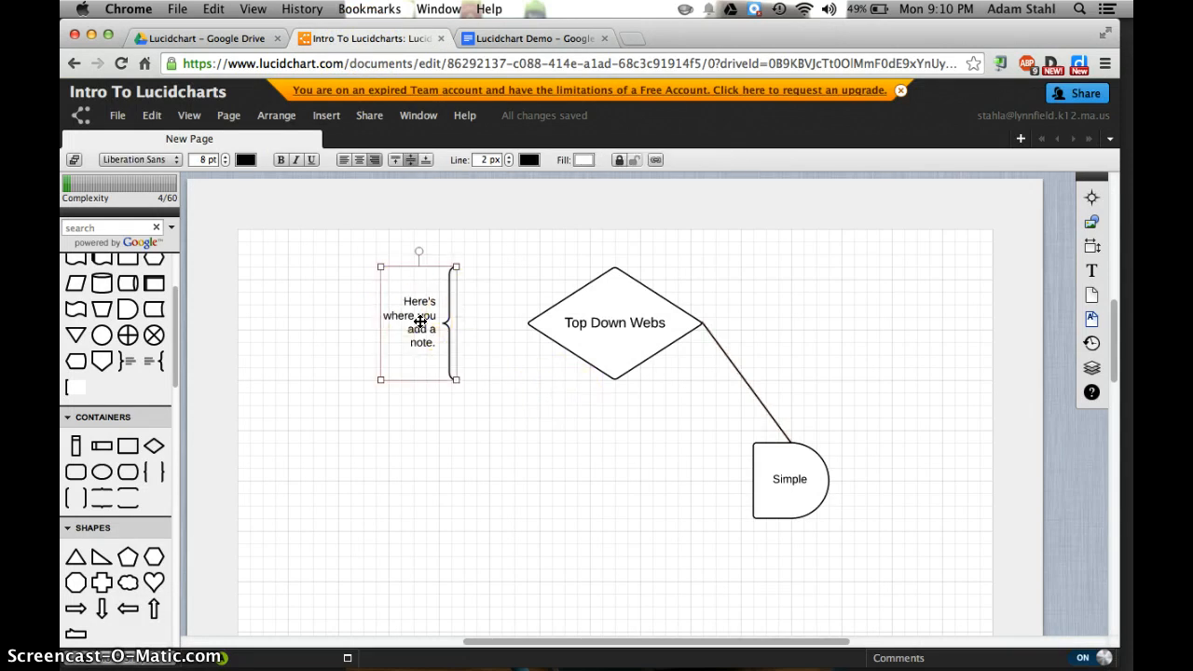
{"action": "key", "text": "Delete"}
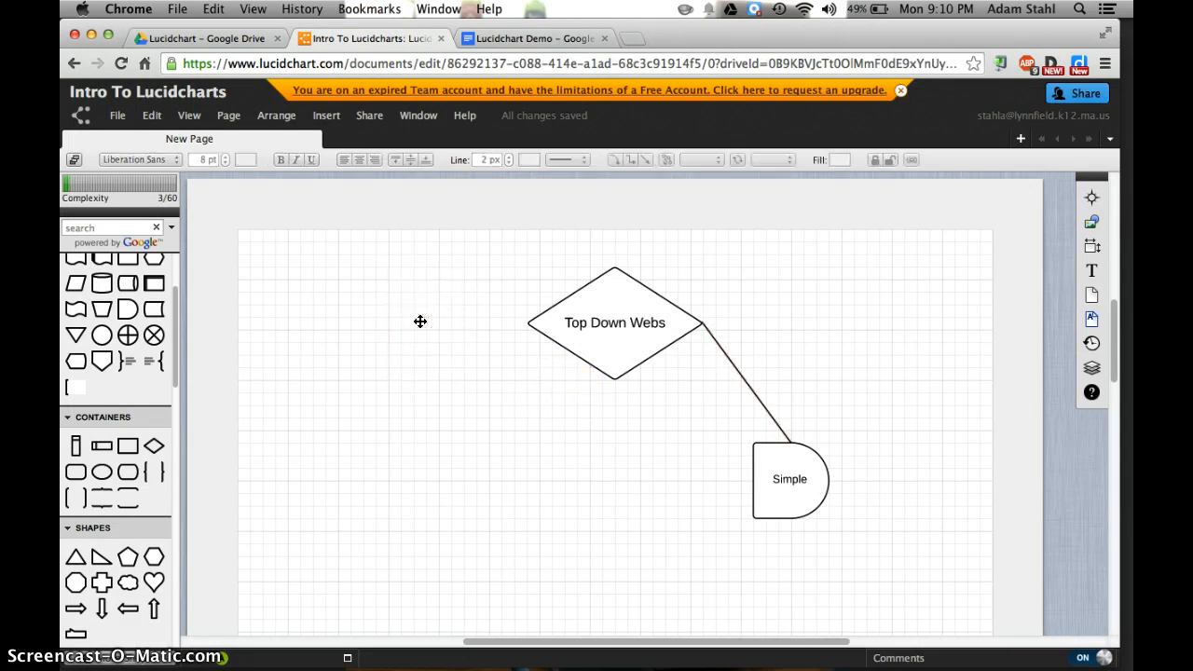
Return to the "Lucidchart Demo" Google Doc, update its inserted Lucidchart diagrams and dismiss the update report
{"action": "left_click", "coordinate": [548, 38]}
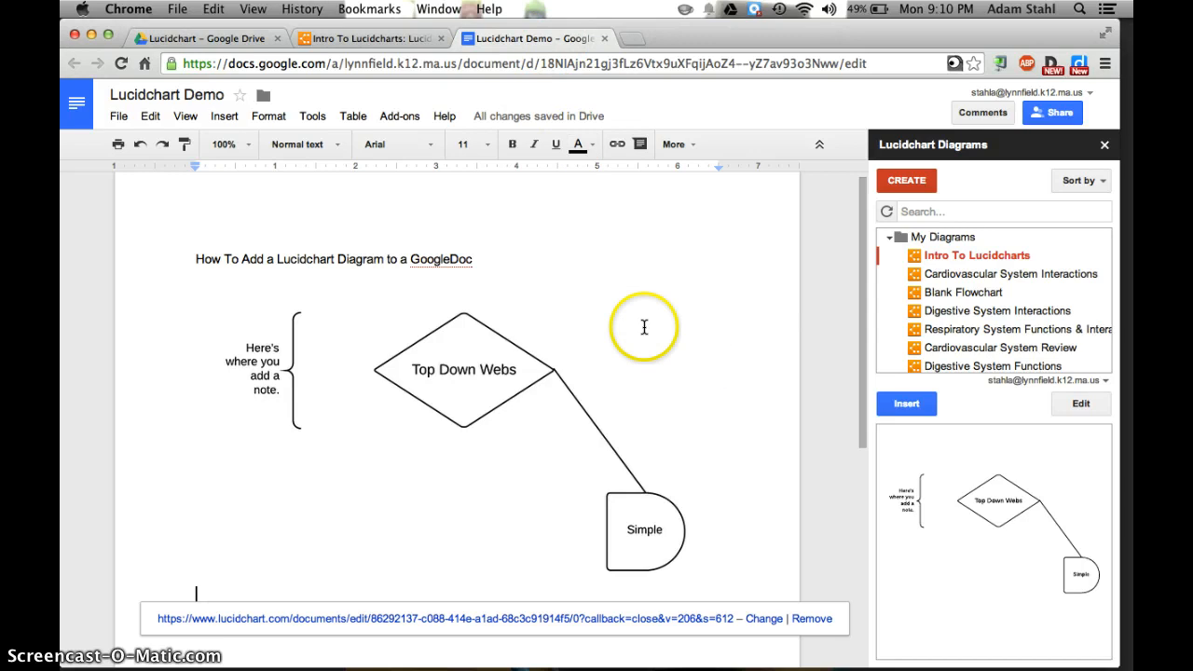
{"action": "left_click", "coordinate": [396, 117]}
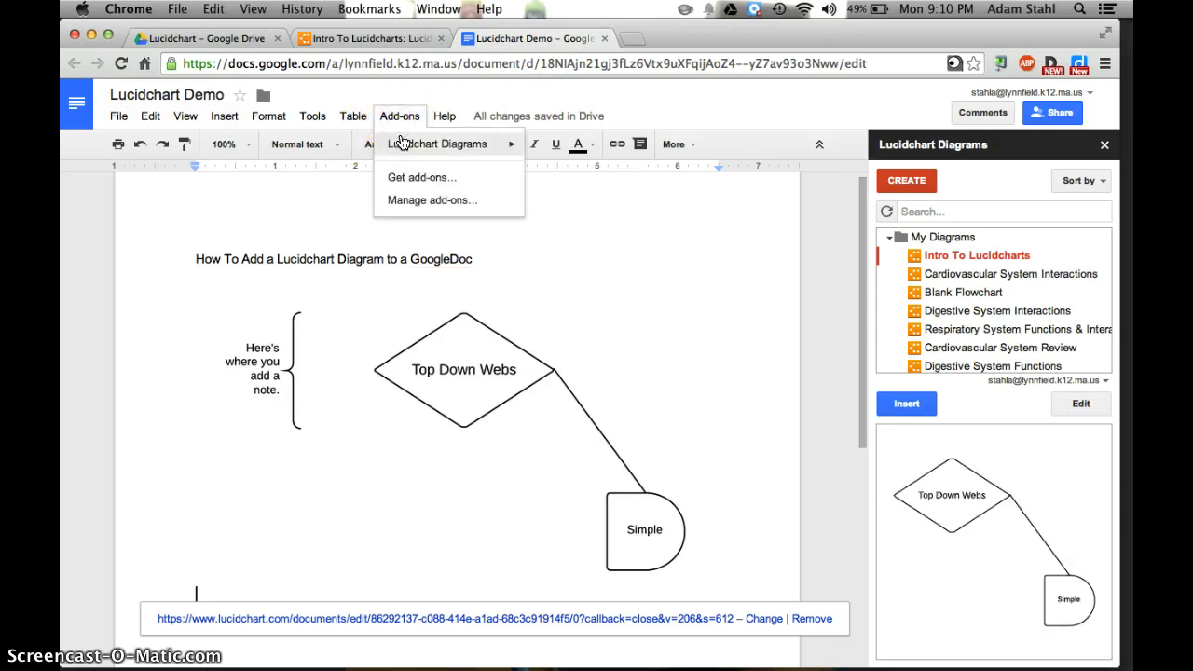
{"action": "mouse_move", "coordinate": [493, 146]}
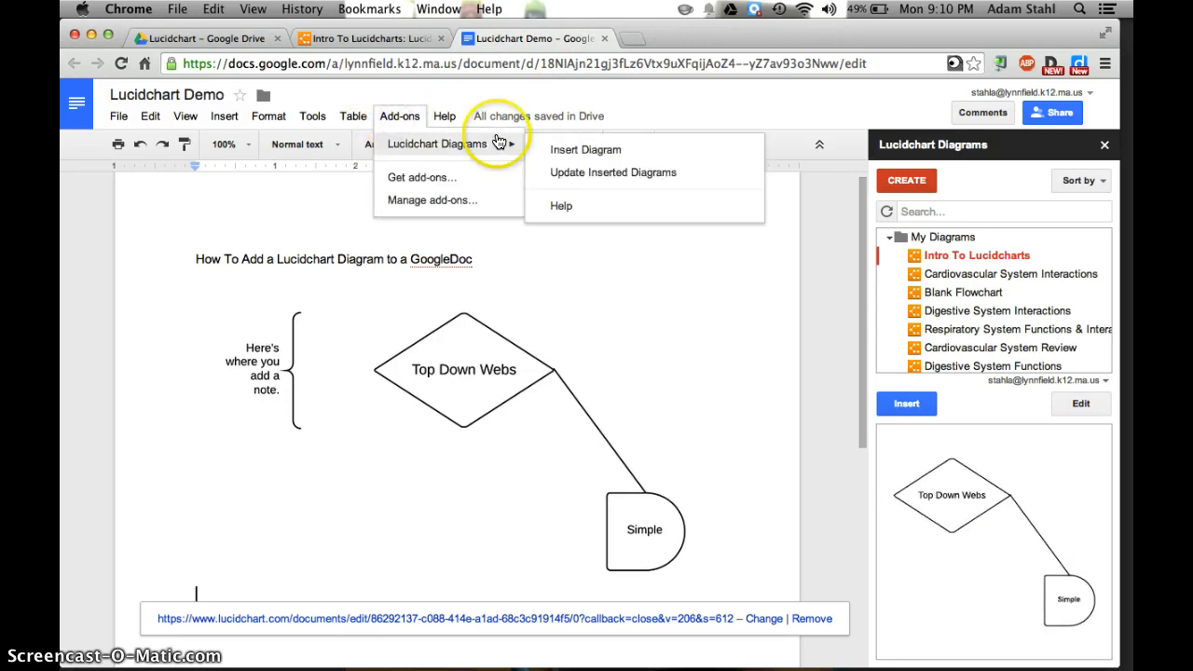
{"action": "left_click", "coordinate": [558, 175]}
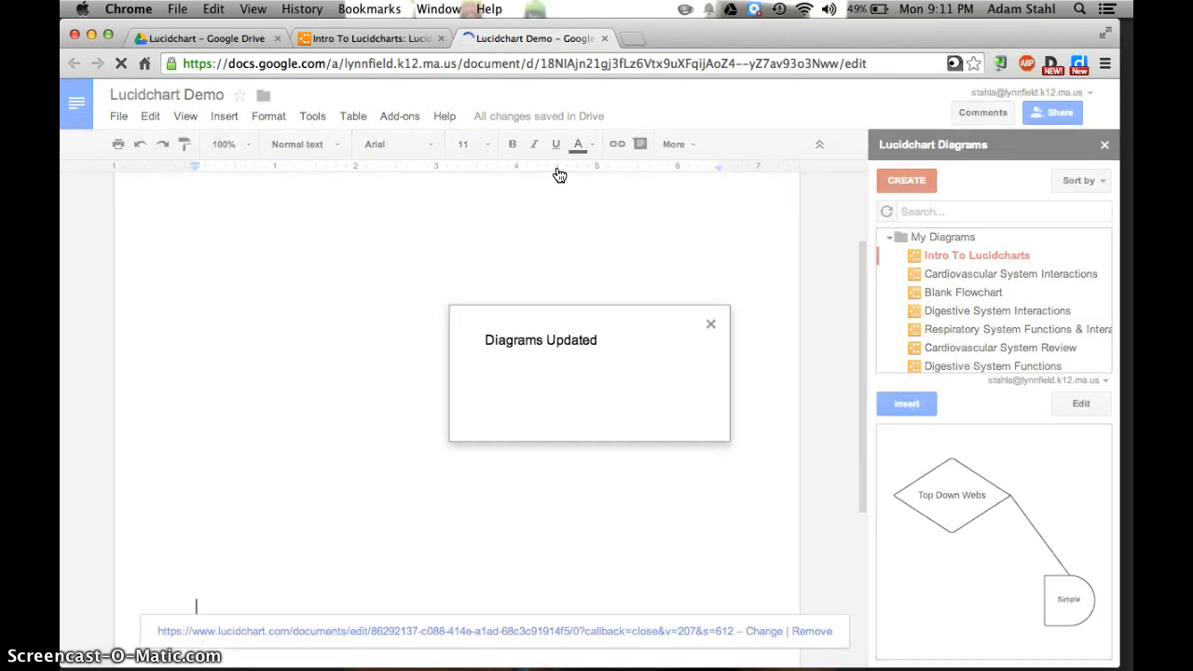
{"action": "left_click", "coordinate": [709, 325]}
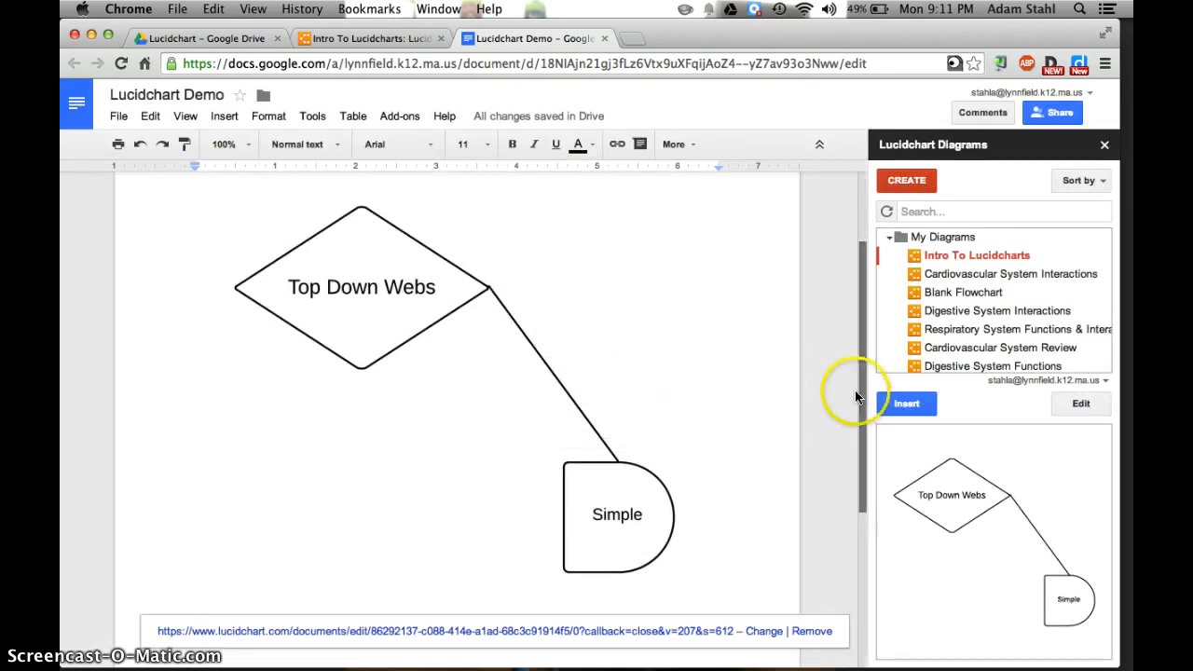
{"action": "scroll", "coordinate": [827, 391], "scroll_direction": "up", "scroll_amount": 3}
{"action": "scroll", "coordinate": [827, 392], "scroll_direction": "down", "scroll_amount": 2}
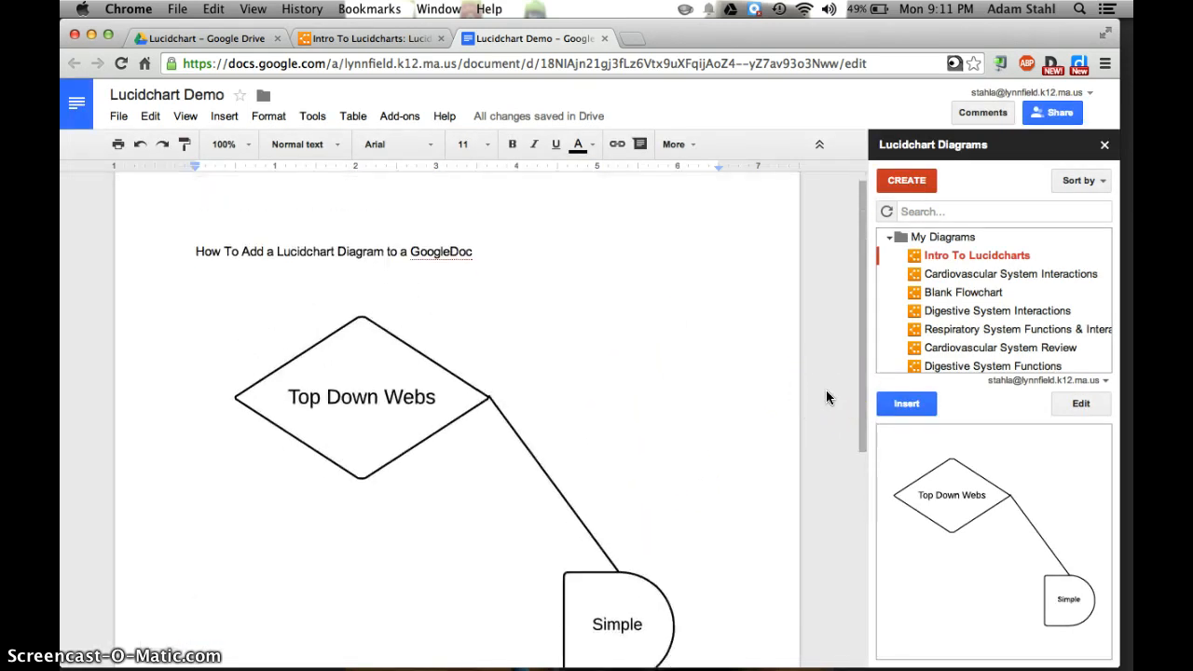